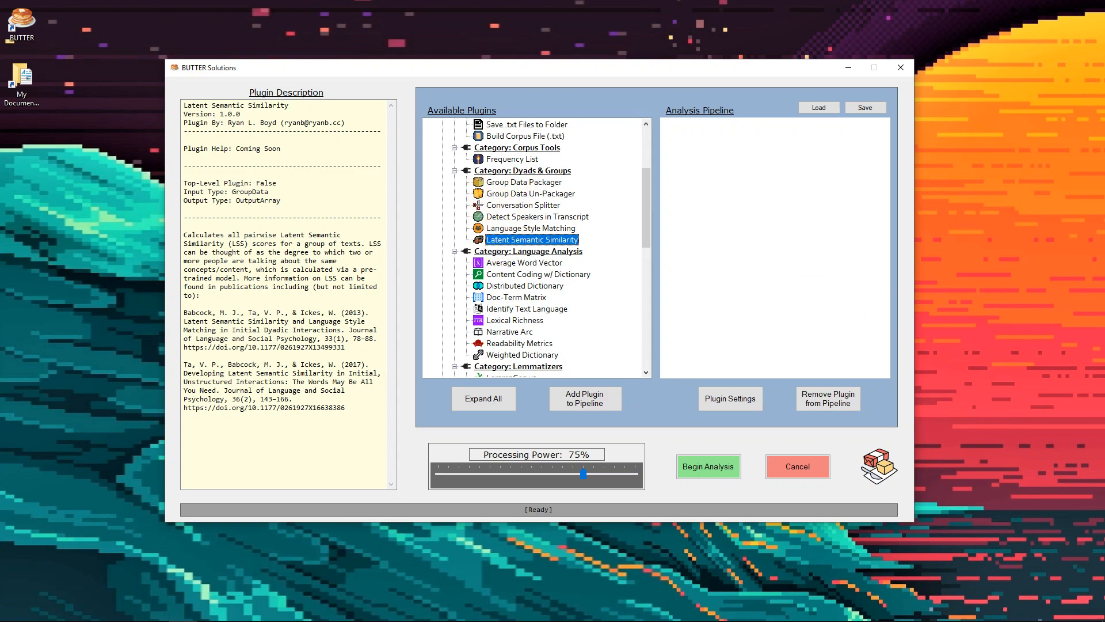
# In File Explorer, browse to Transcripts inside Cornell Movie Corpus - BUTTER Demo Version and open m0.txt in Notepad++
pyautogui.moveTo(1059, 248); pyautogui.dragTo(693, 77)
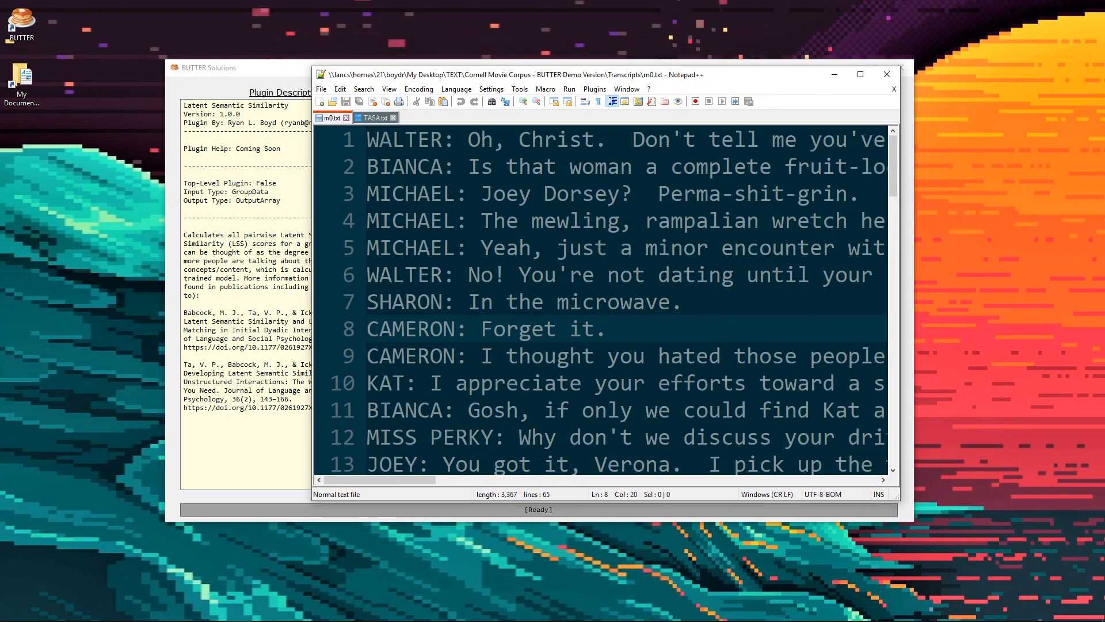
pyautogui.moveTo(1104, 150); pyautogui.dragTo(600, 122)
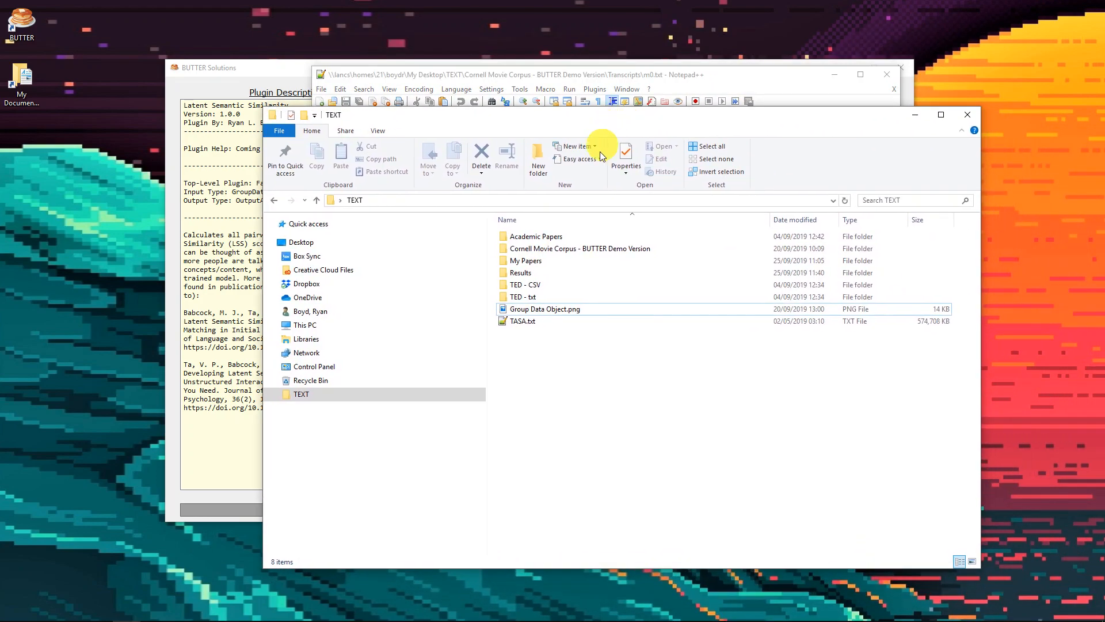
pyautogui.click(545, 253)
pyautogui.doubleClick(545, 255)
pyautogui.doubleClick(540, 251)
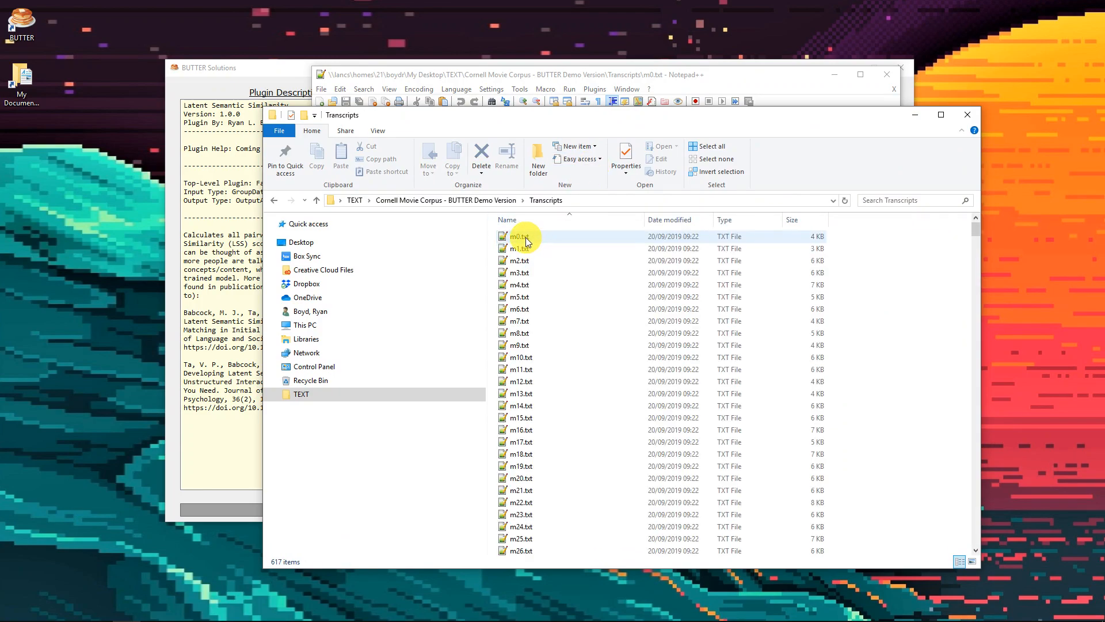
pyautogui.doubleClick(524, 237)
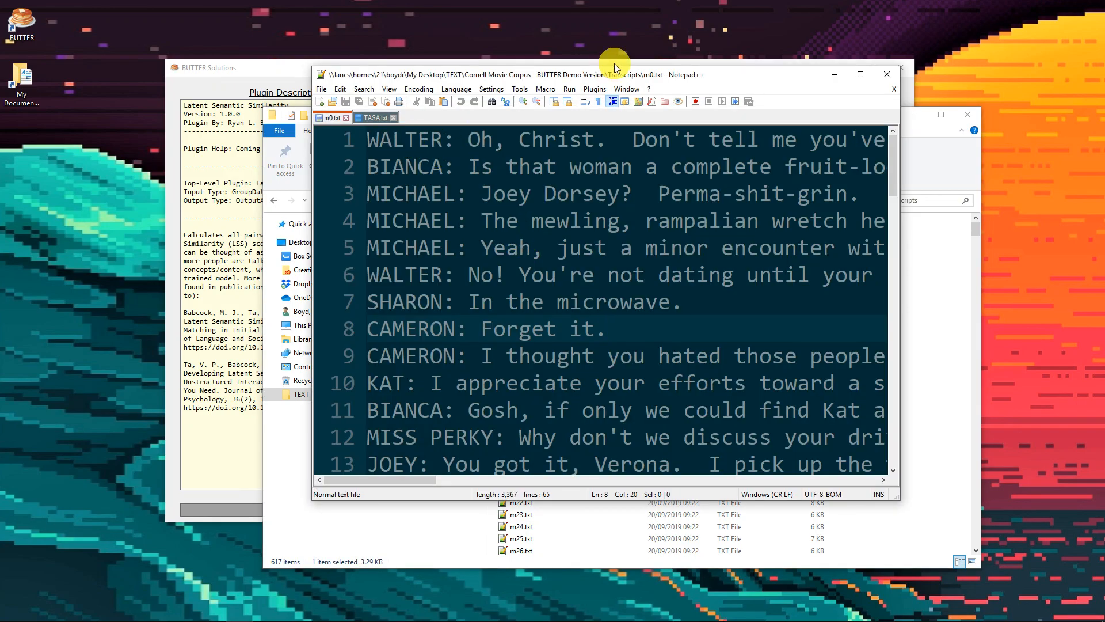
# Enlarge the m0.txt transcript window and examine the speaker tags and spoken text in its opening lines
pyautogui.moveTo(601, 74); pyautogui.dragTo(572, 1)
pyautogui.doubleClick(145, 69)
pyautogui.moveTo(146, 69); pyautogui.dragTo(30, 69)
pyautogui.moveTo(142, 96); pyautogui.dragTo(50, 94)
pyautogui.moveTo(156, 69); pyautogui.dragTo(448, 69)
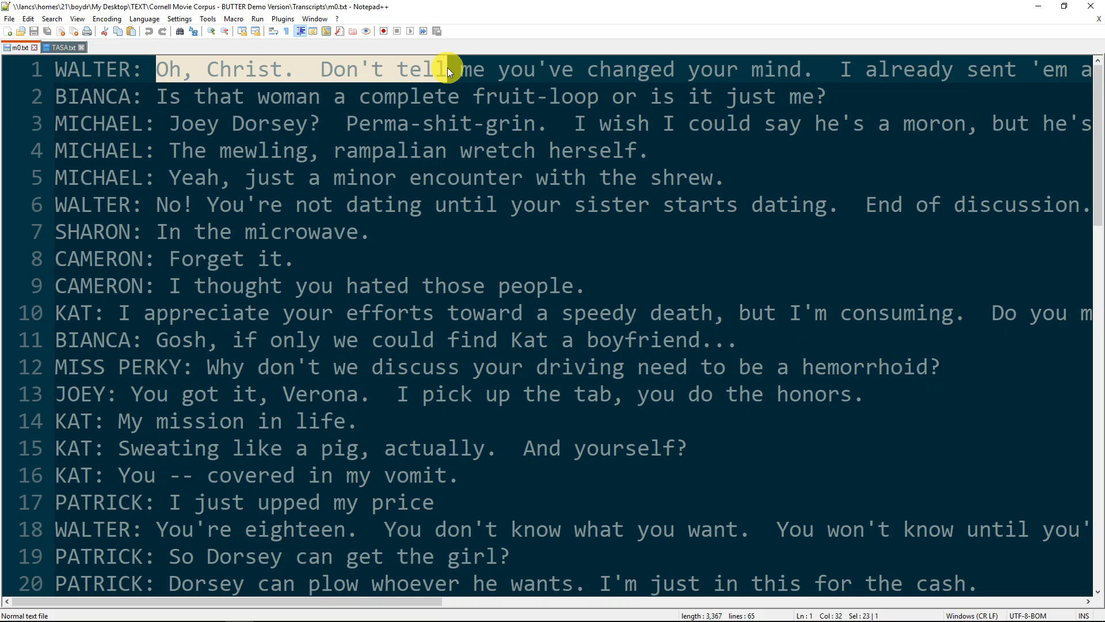
pyautogui.click(454, 88)
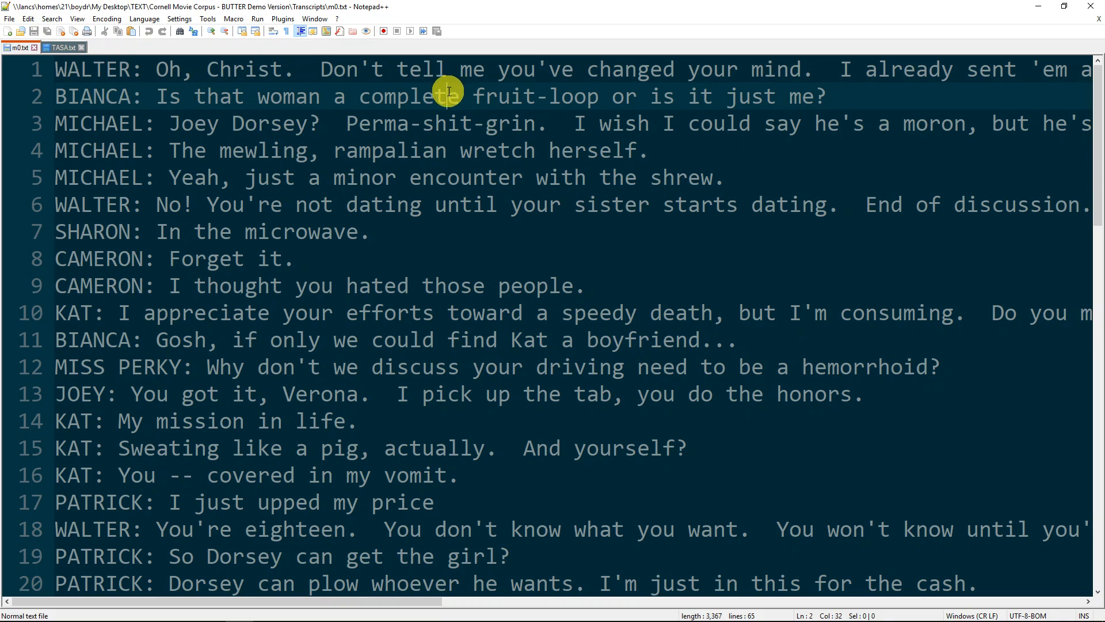
# Switch to TASA.txt and inspect its first line, highlighting the vocabulary size and the number of dimensions separately
pyautogui.click(59, 47)
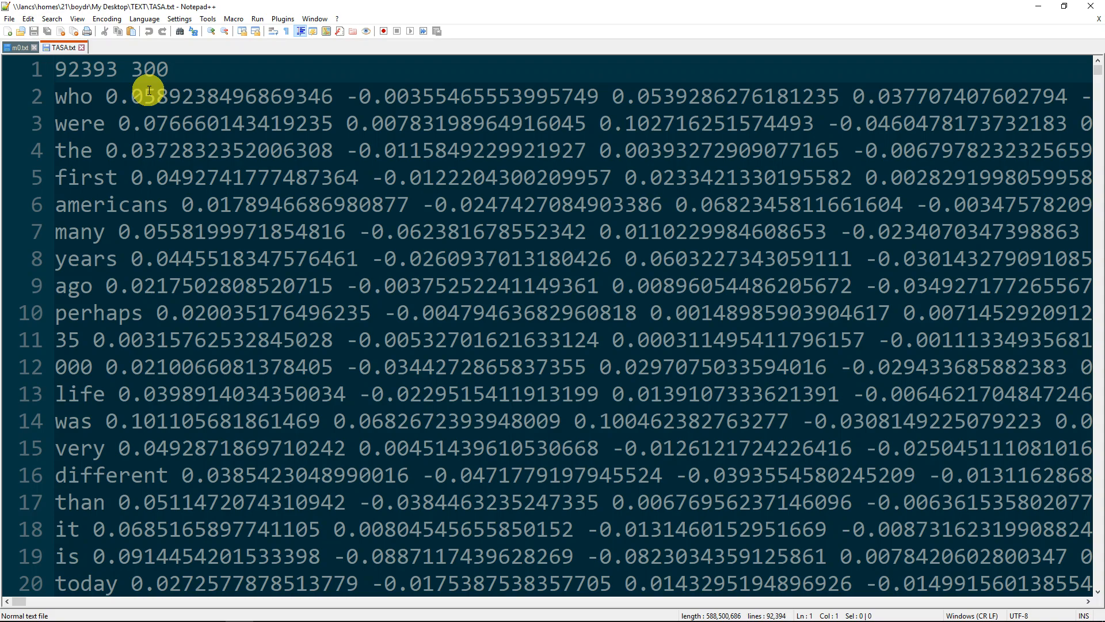
pyautogui.click(164, 69)
pyautogui.moveTo(164, 69); pyautogui.dragTo(29, 49)
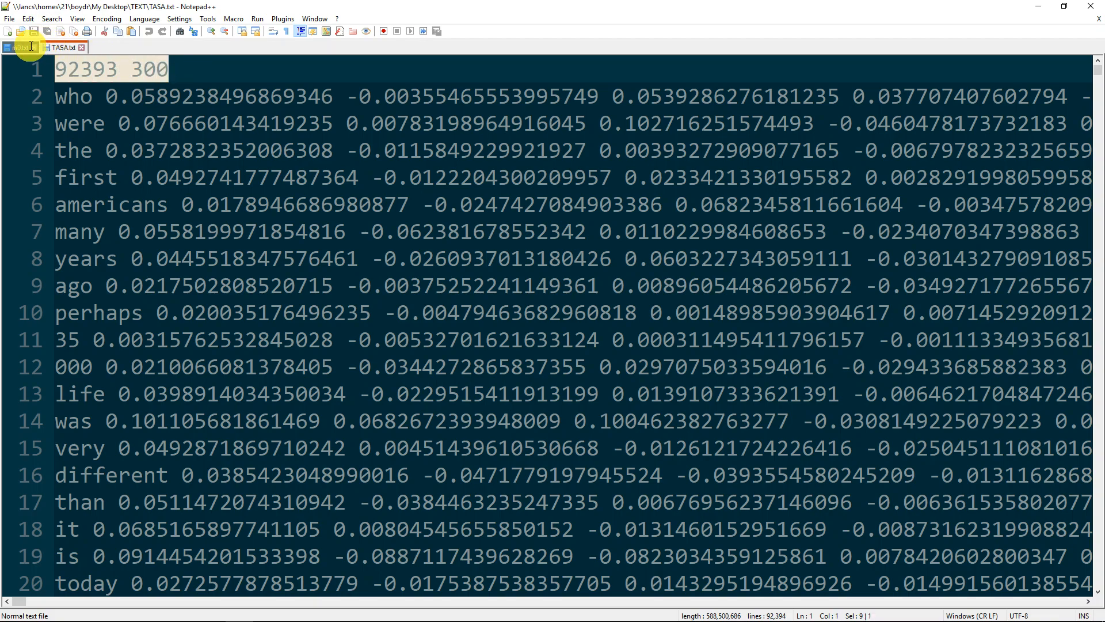
pyautogui.click(112, 67)
pyautogui.moveTo(111, 68); pyautogui.dragTo(52, 70)
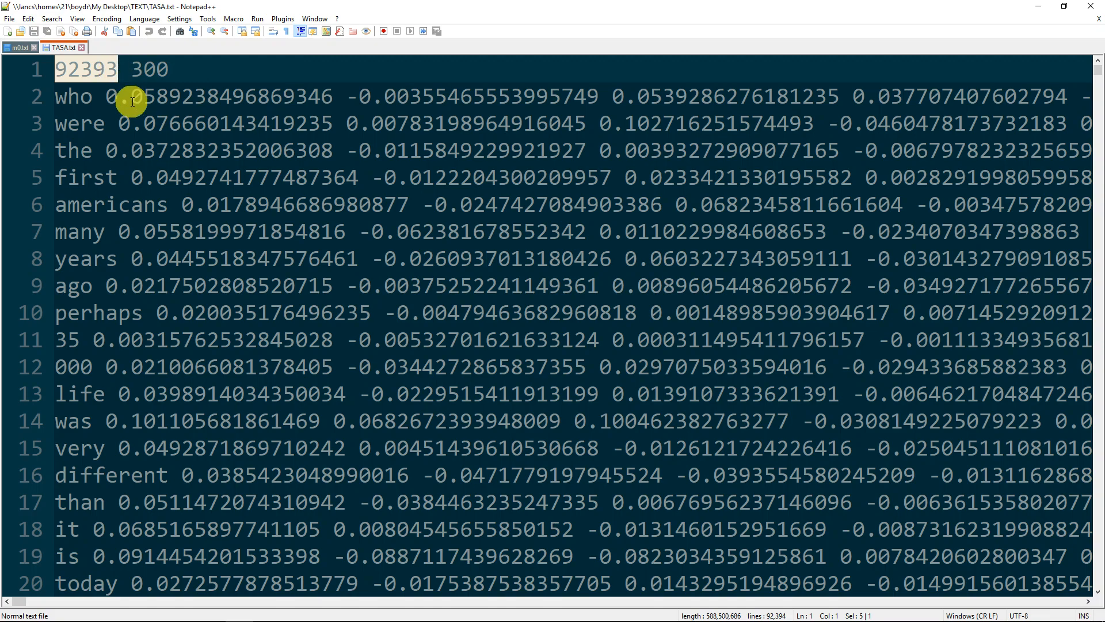
pyautogui.doubleClick(145, 69)
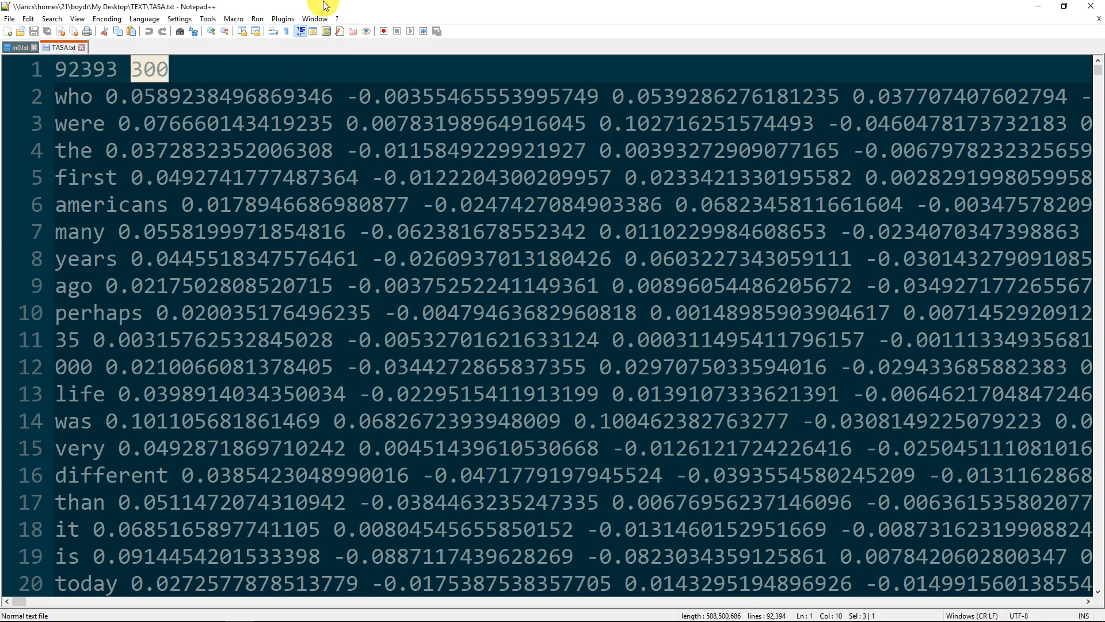
pyautogui.doubleClick(293, 7)
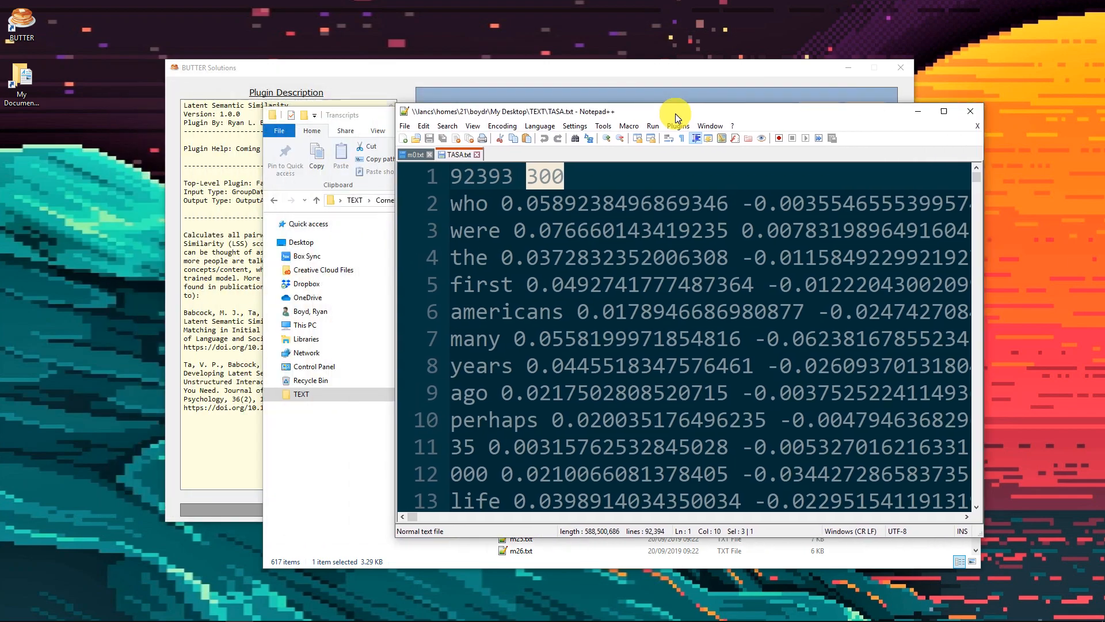
# Switch to BUTTER and look through the available plugins for Word2Vec (Train Model) under Word Embeddings
pyautogui.click(434, 65)
pyautogui.scroll(-10, 562, 276)
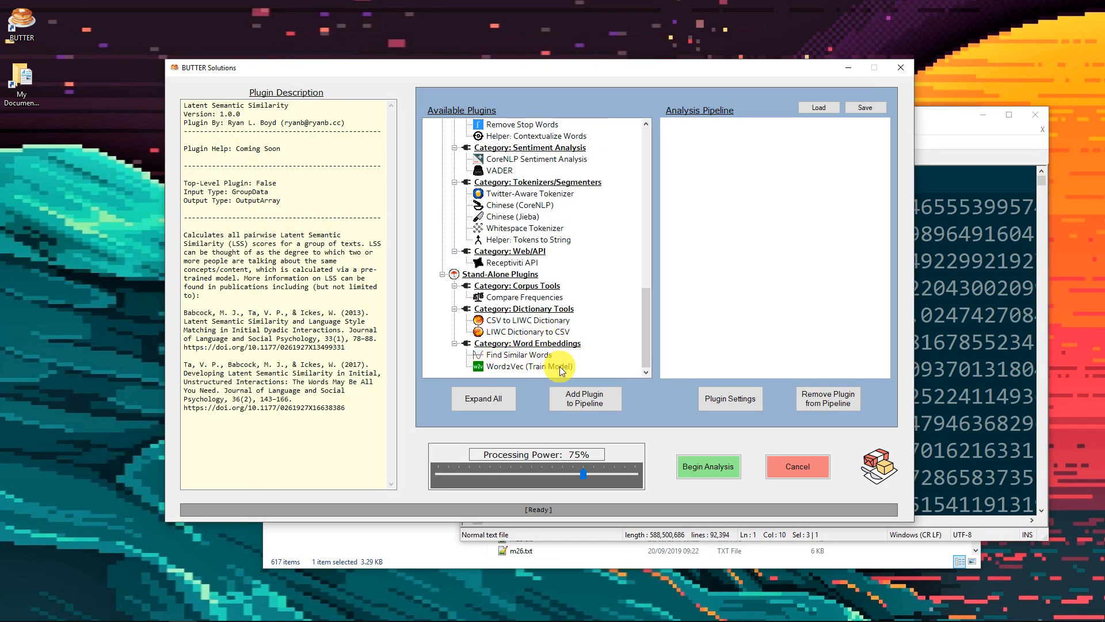
pyautogui.moveTo(641, 319); pyautogui.dragTo(650, 202)
# Return to TASA.txt in Notepad++ at full size and highlight its entire header line
pyautogui.moveTo(955, 119); pyautogui.dragTo(858, 1)
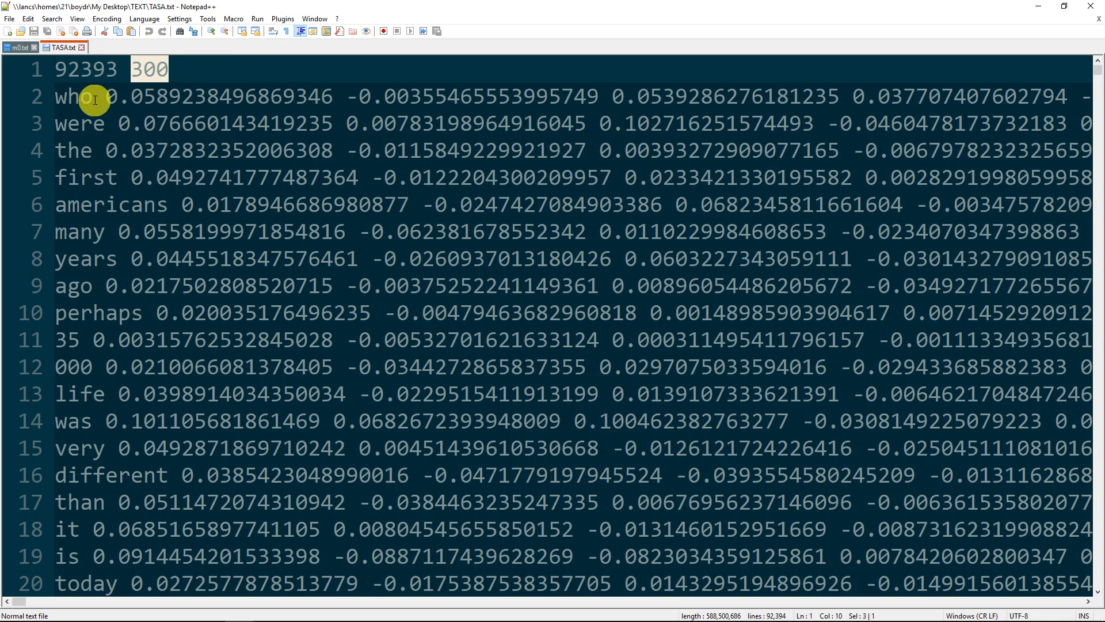
pyautogui.moveTo(53, 69); pyautogui.dragTo(201, 67)
pyautogui.moveTo(248, 7); pyautogui.dragTo(1104, 112)
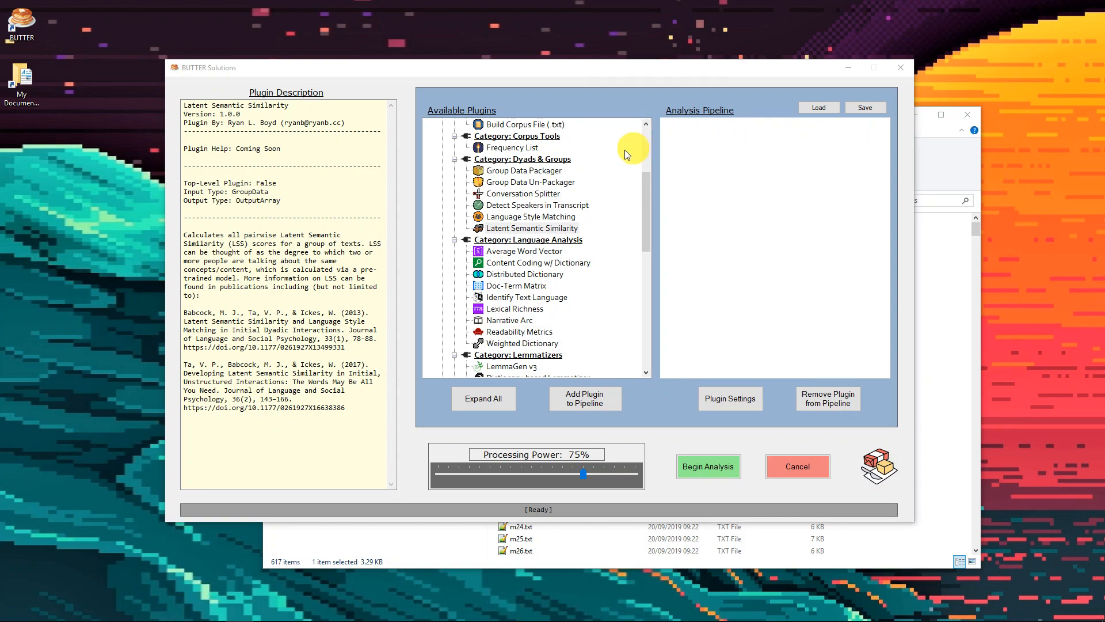
# Show m0.txt at full size in Notepad++ and highlight individual words in the first speaker's line
pyautogui.moveTo(1104, 66); pyautogui.dragTo(167, 9)
pyautogui.click(358, 116)
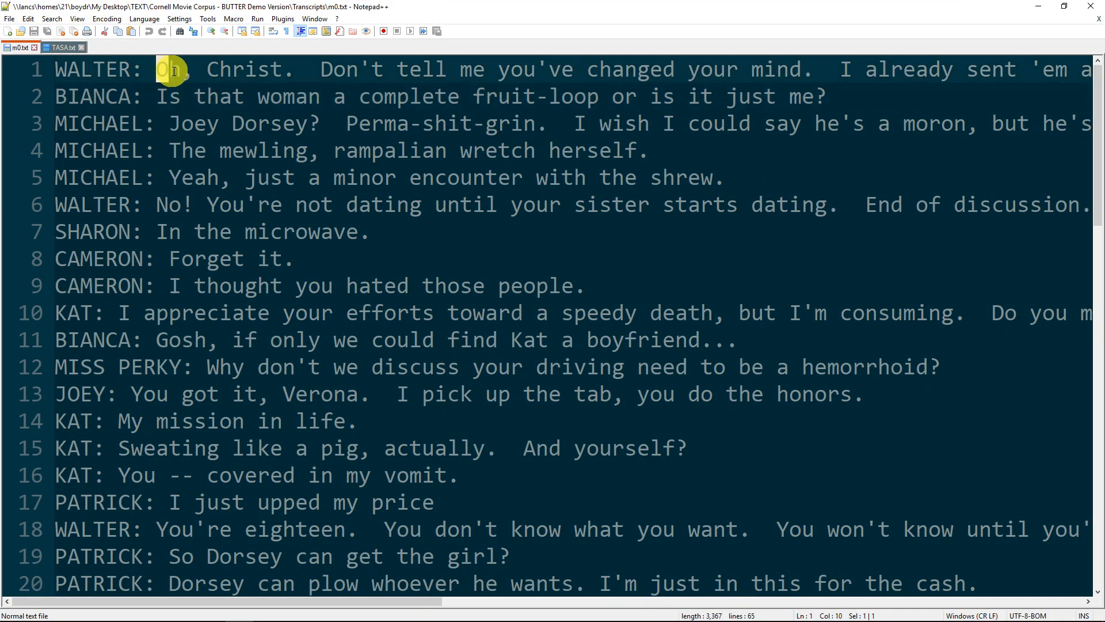
pyautogui.moveTo(207, 72); pyautogui.dragTo(436, 70)
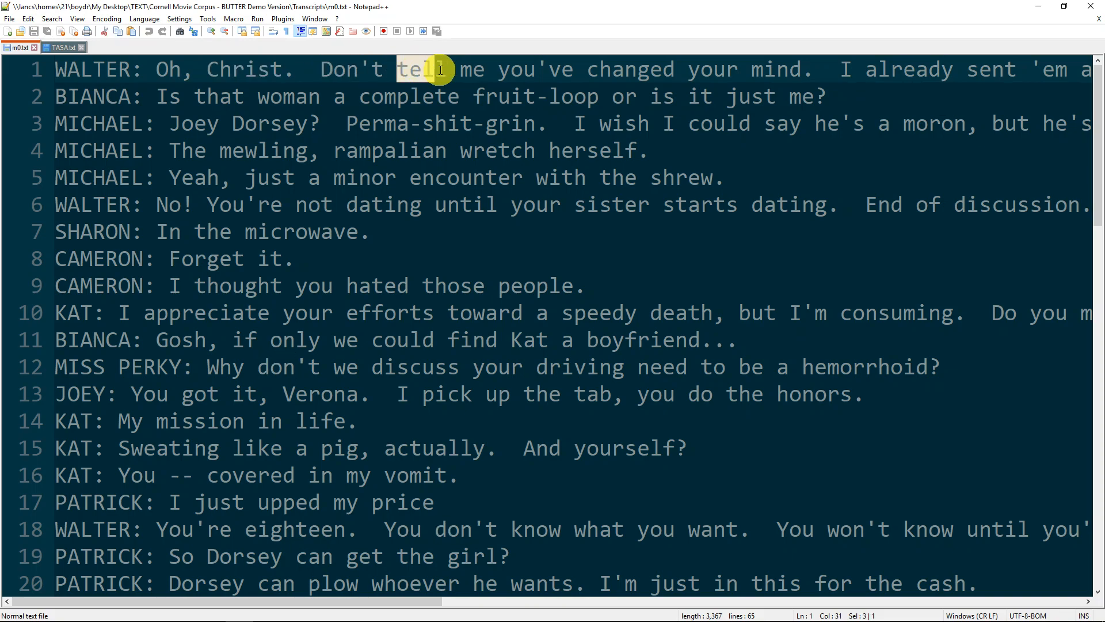
# Compare the word rows in TASA.txt with the m0.txt transcript, and move Notepad++ out of the way
pyautogui.click(60, 48)
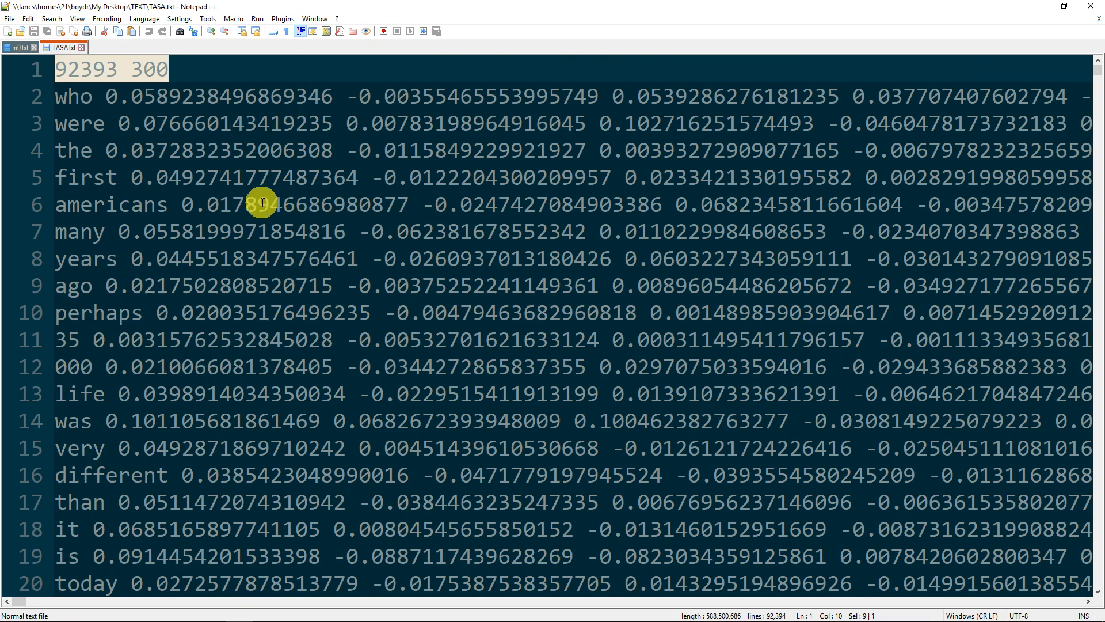
pyautogui.click(58, 97)
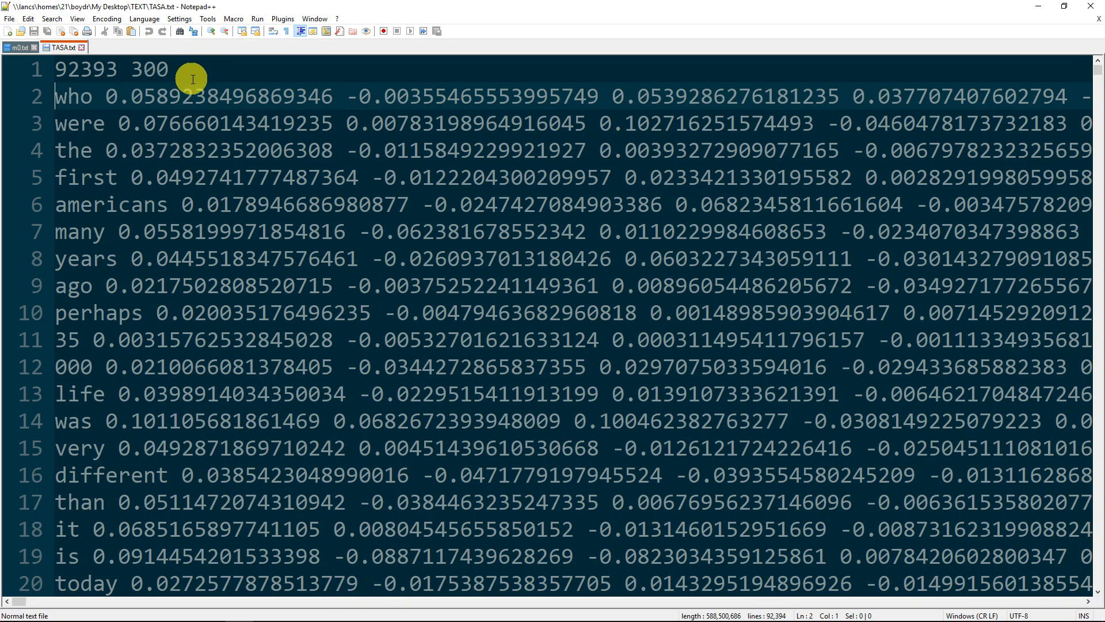
pyautogui.click(16, 47)
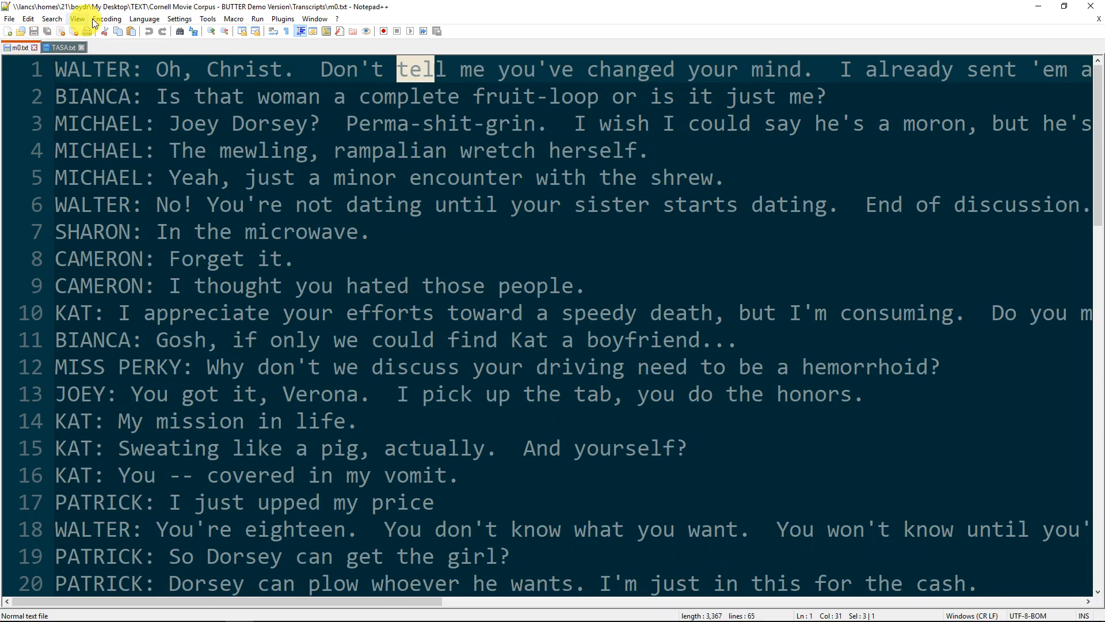
pyautogui.moveTo(151, 6); pyautogui.dragTo(1104, 137)
# Select the Latent Semantic Similarity plugin and review the publication references in its description
pyautogui.click(509, 229)
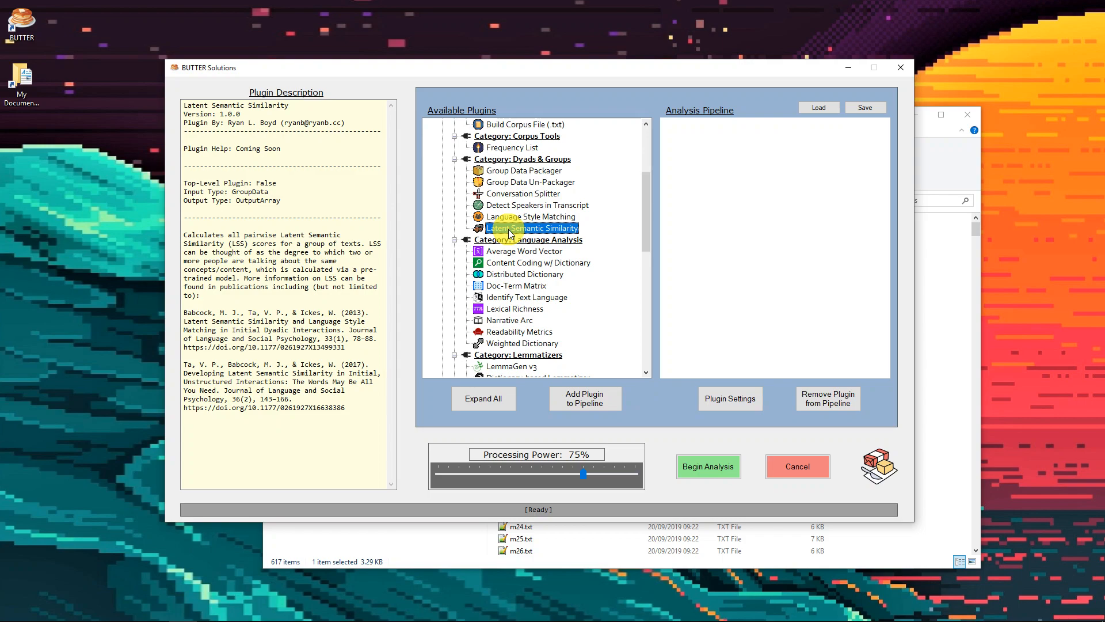
pyautogui.moveTo(352, 407); pyautogui.dragTo(180, 313)
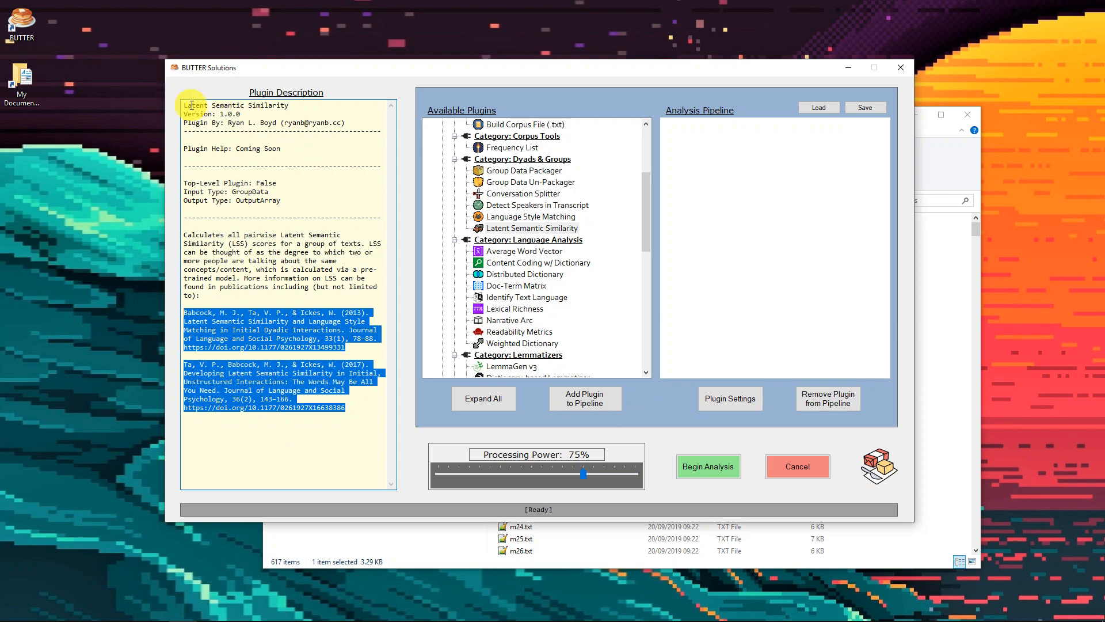
pyautogui.click(328, 407)
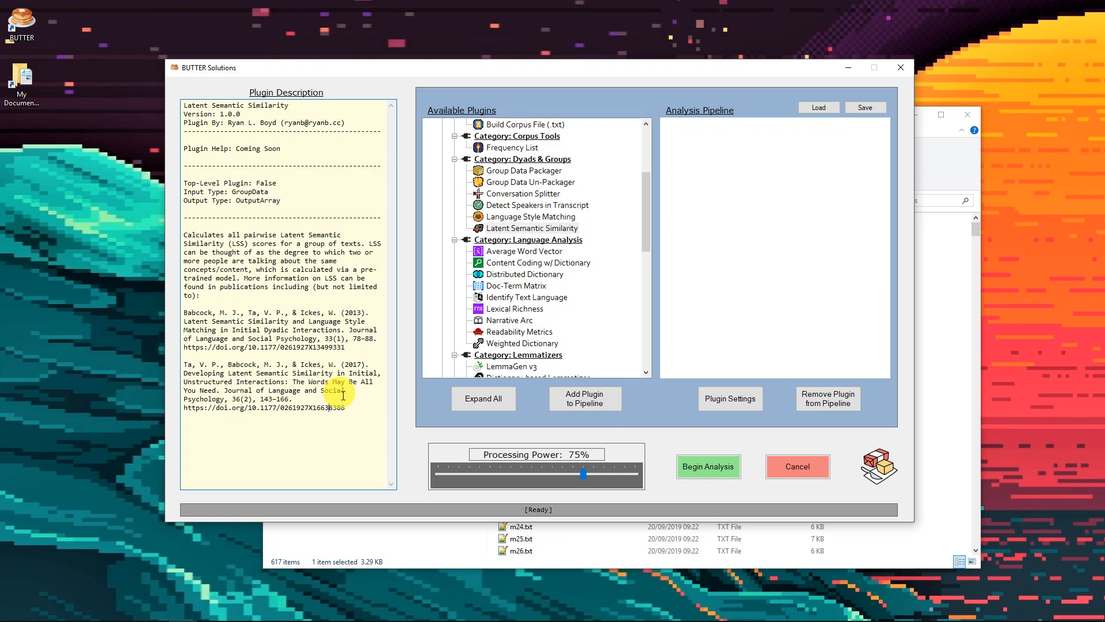
pyautogui.click(538, 228)
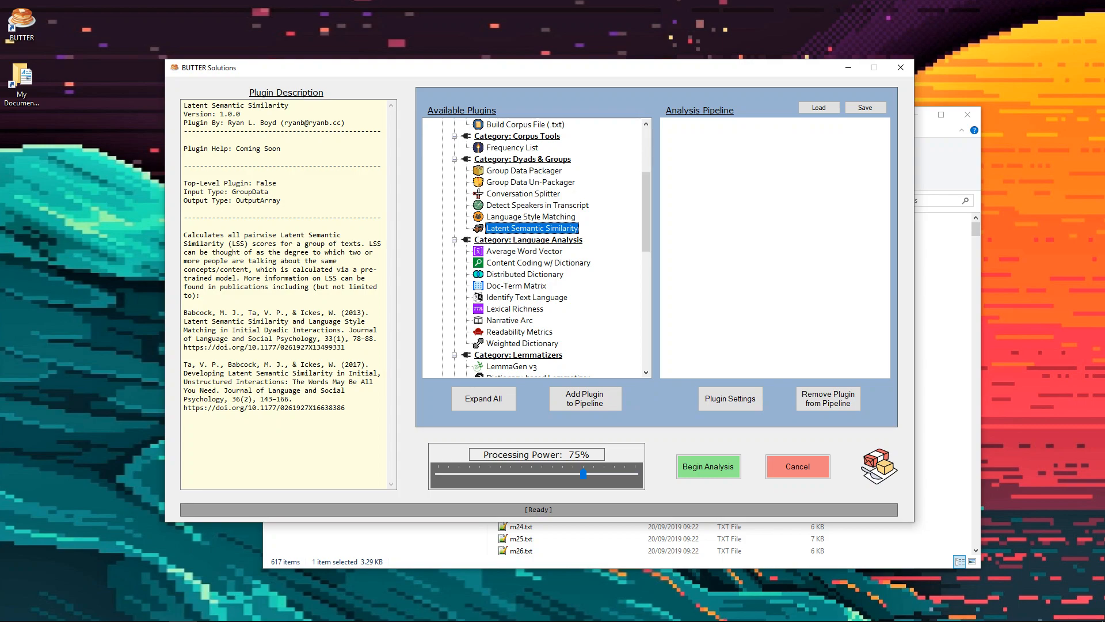
# Add the Load .txt Files from Folder plugin to the analysis pipeline
pyautogui.moveTo(646, 227); pyautogui.dragTo(646, 164)
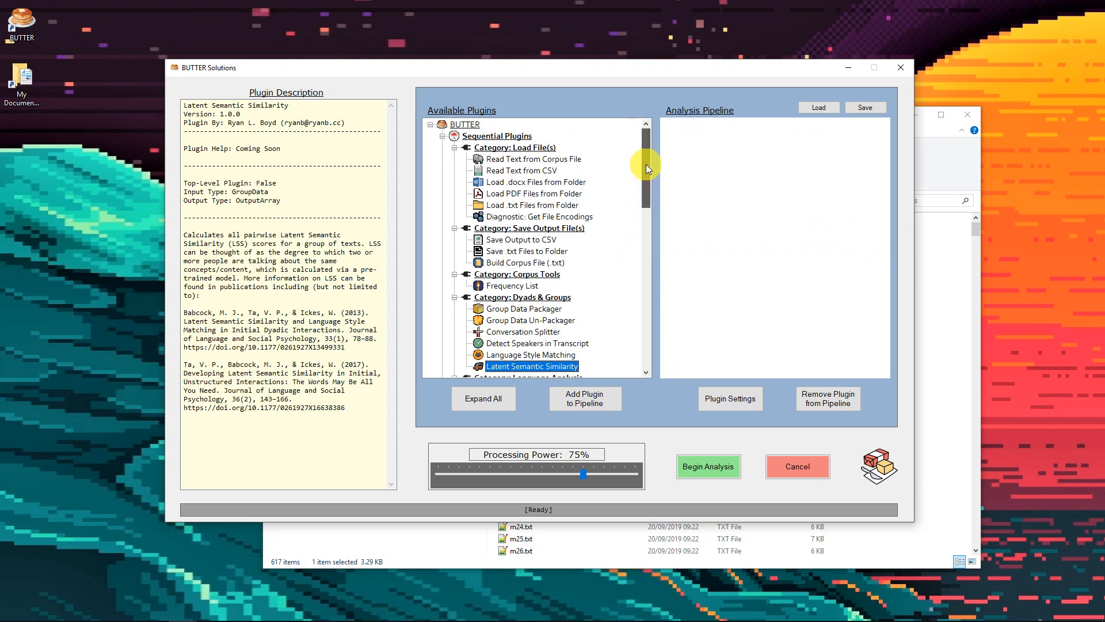
pyautogui.click(541, 206)
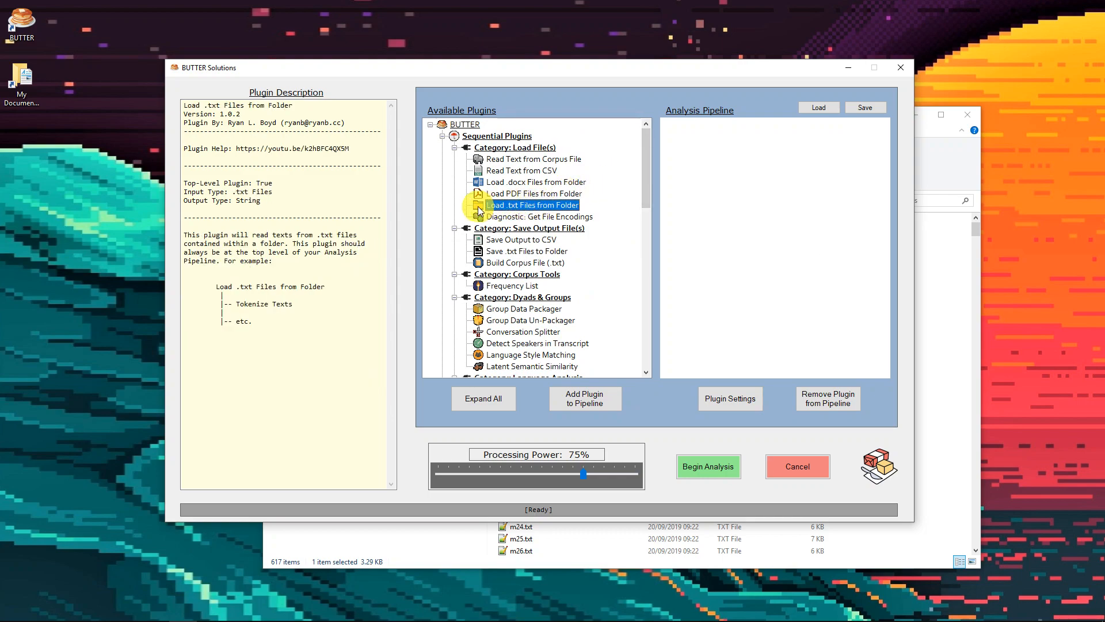
pyautogui.click(579, 398)
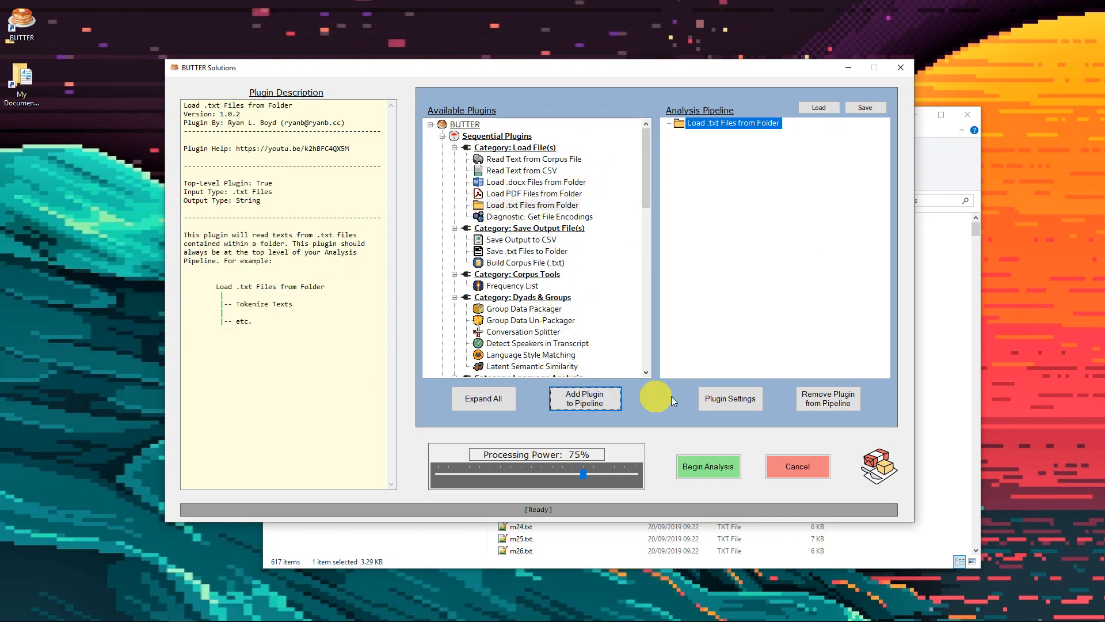
# Set the text loader's source folder to Transcripts within TEXT, Cornell Movie Corpus - BUTTER Demo Version, and accept the settings
pyautogui.click(731, 396)
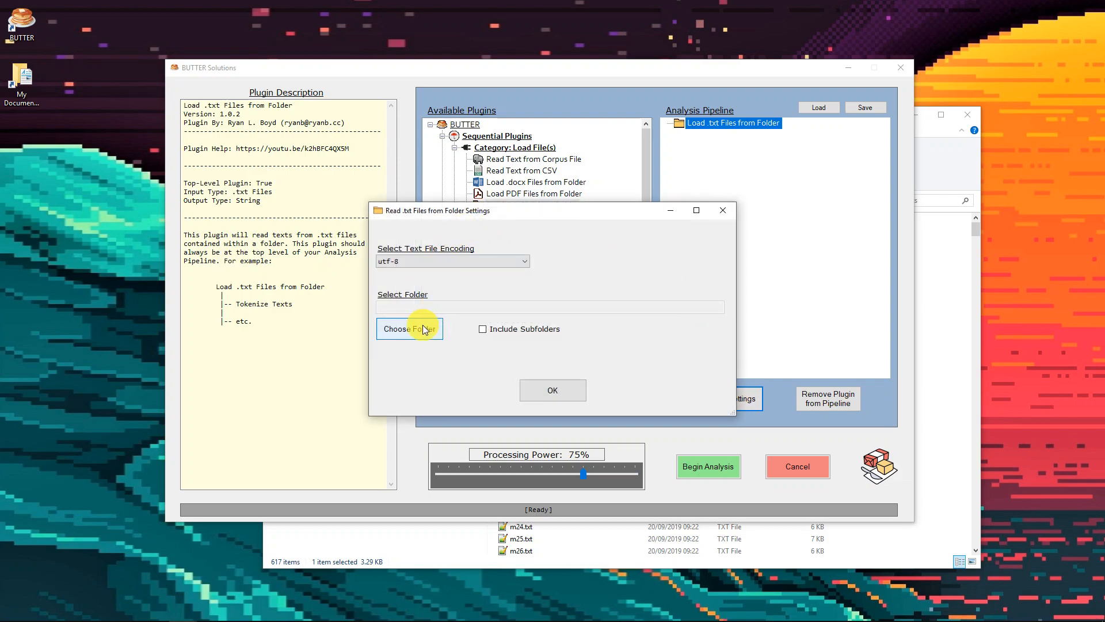
pyautogui.click(423, 328)
pyautogui.click(475, 400)
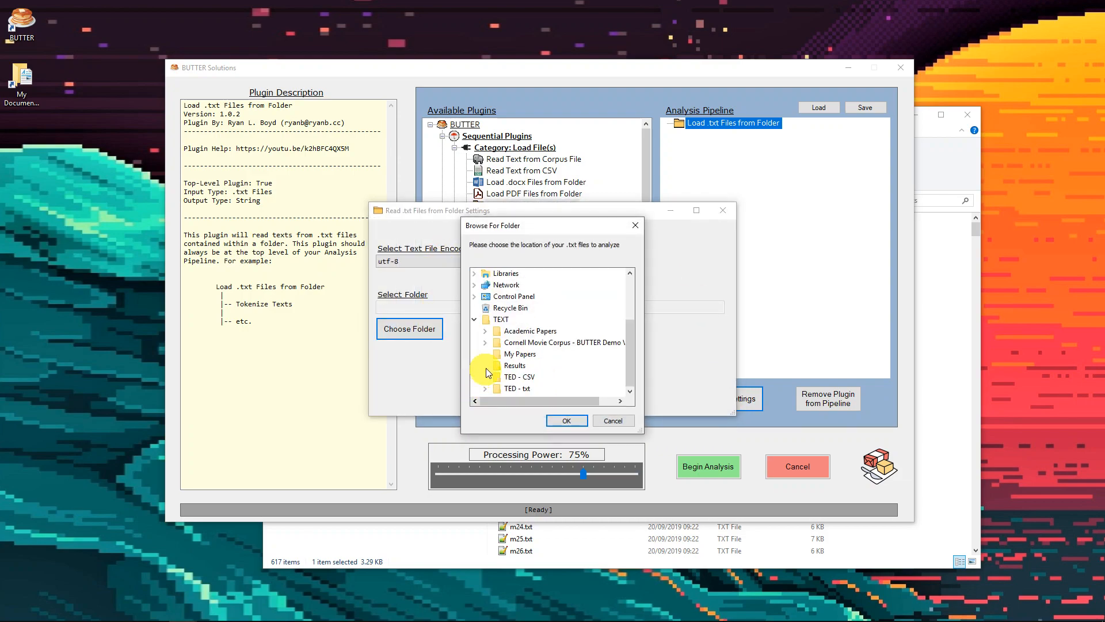
pyautogui.click(485, 342)
pyautogui.click(521, 362)
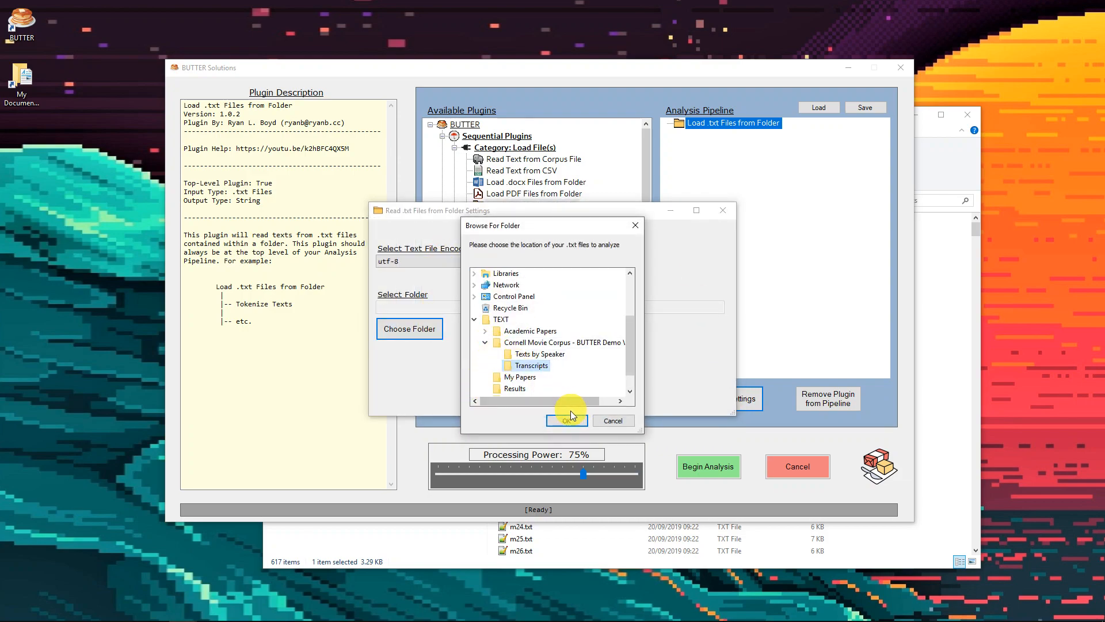
pyautogui.click(567, 420)
pyautogui.click(565, 389)
# Add the Conversation Splitter plugin beneath the text loader in the analysis pipeline
pyautogui.scroll(-1, 576, 281)
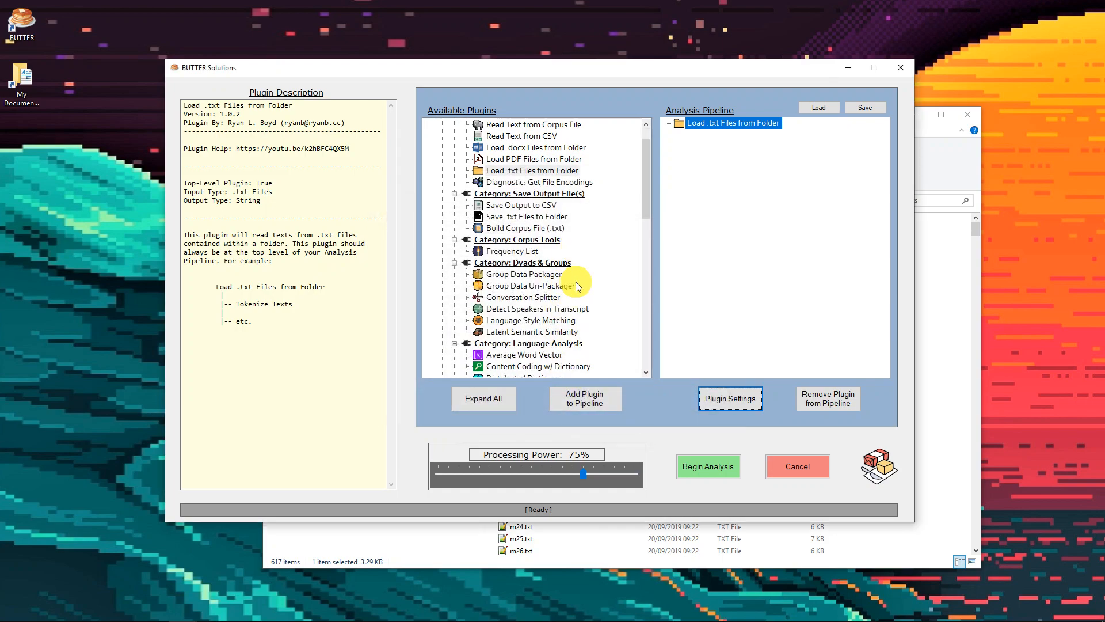
pyautogui.click(530, 299)
pyautogui.click(561, 395)
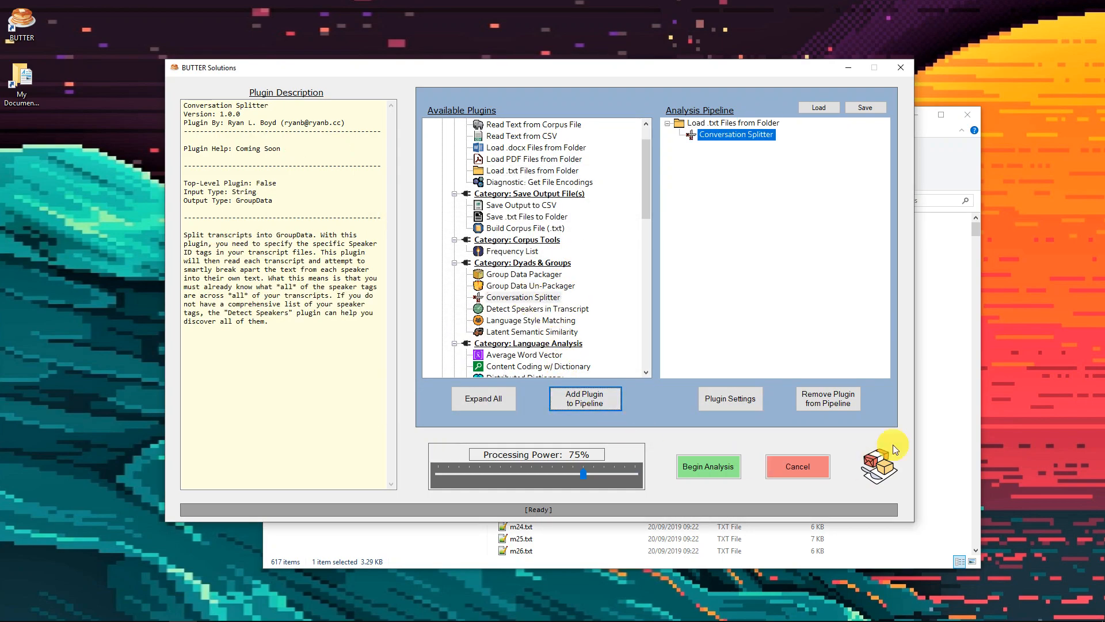
# Open SpeakerList.csv from the Cornell Movie Corpus folder in Excel and inspect the entries in the SpeakerTag column
pyautogui.click(945, 382)
pyautogui.click(475, 198)
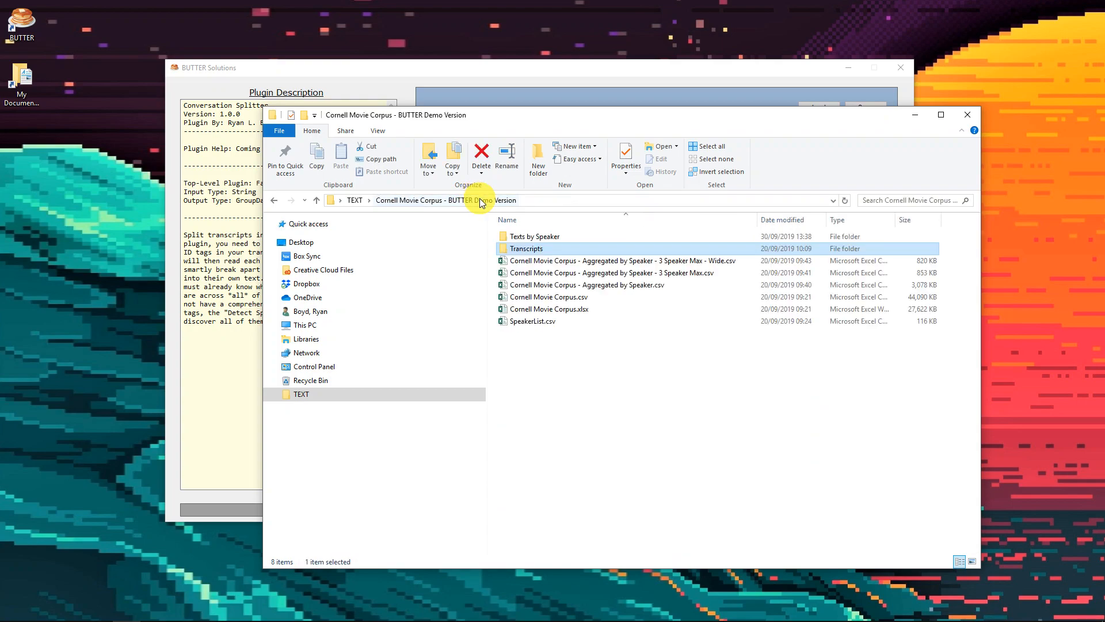
pyautogui.click(554, 322)
pyautogui.click(545, 69)
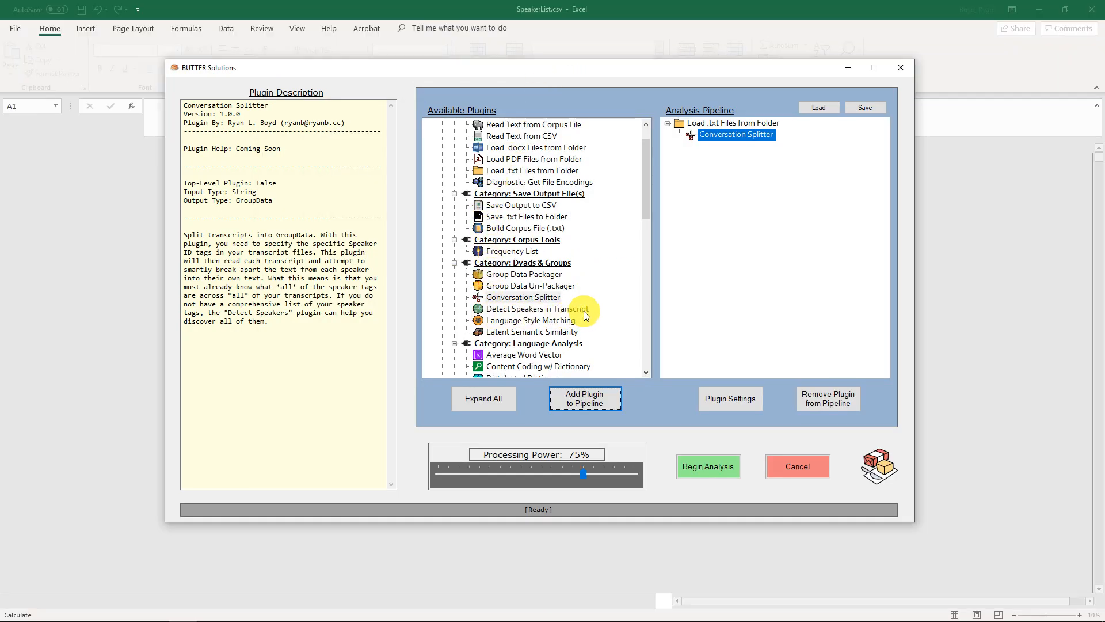
pyautogui.click(586, 12)
pyautogui.click(135, 171)
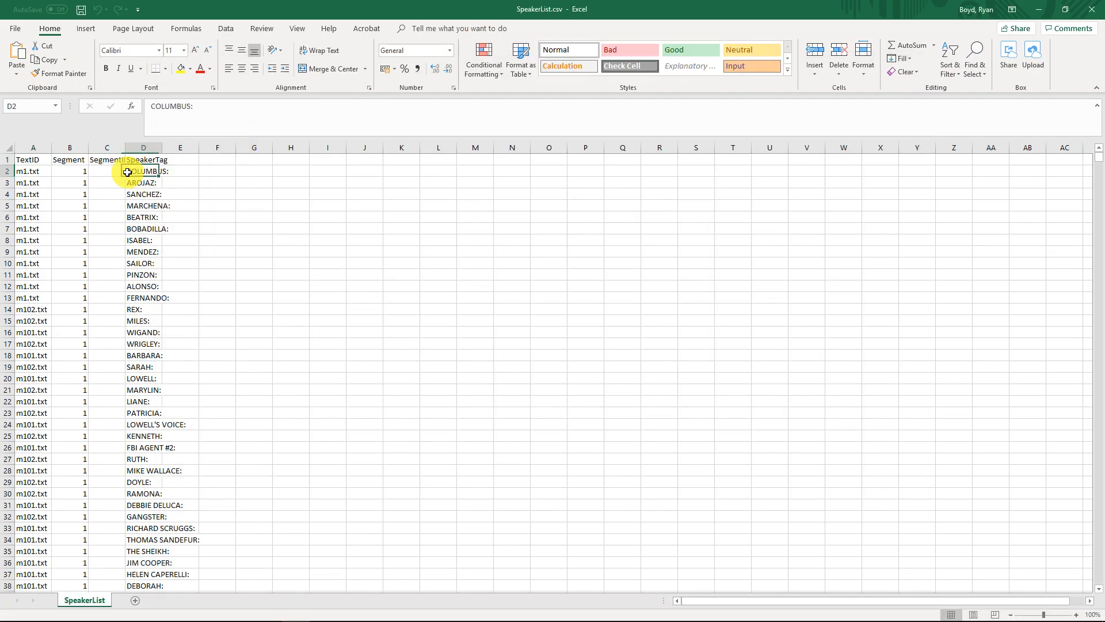
pyautogui.scroll(5, 147, 180)
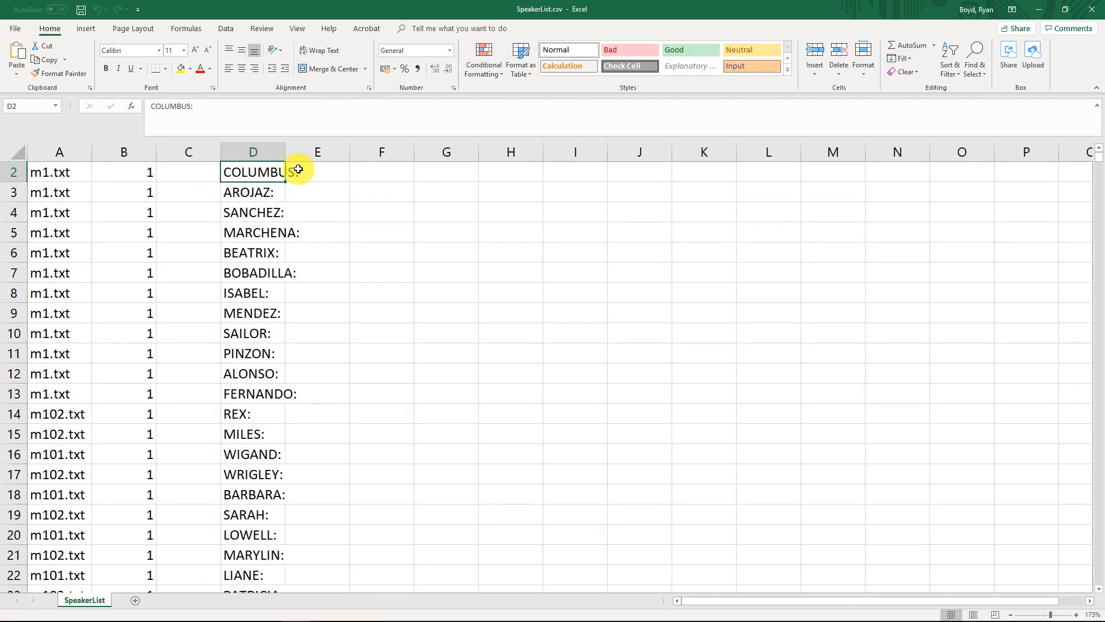
# Copy the full list of speaker tags in SpeakerList.csv's SpeakerTag column and move the spreadsheet out of the way
pyautogui.scroll(1, 289, 167)
pyautogui.hotkey('ctrl', 'Down')
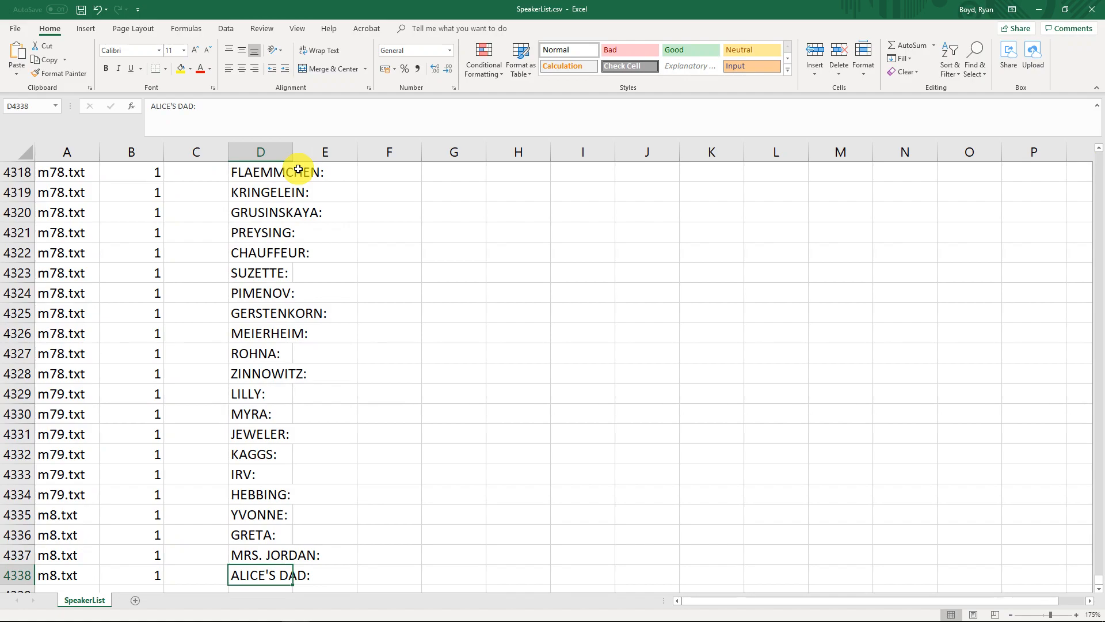
pyautogui.hotkey('ctrl', 'shift', 'Up')
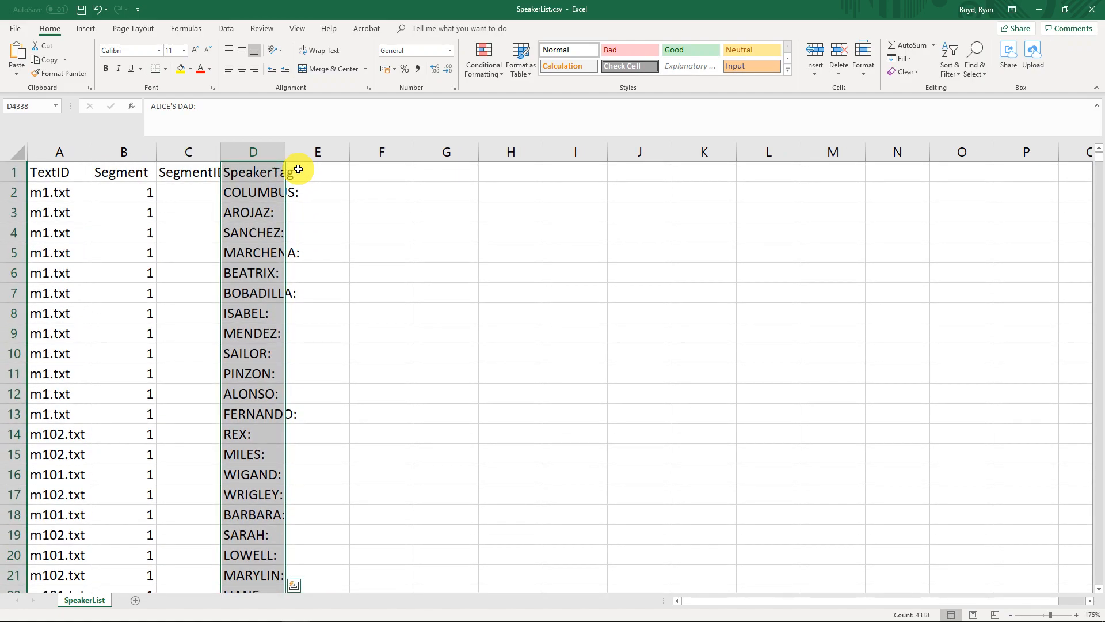
pyautogui.hotkey('ctrl', 'c')
pyautogui.moveTo(513, 5); pyautogui.dragTo(1104, 190)
# Replace the Conversation Splitter's default speaker tags with the copied list from SpeakerList.csv and accept the settings
pyautogui.click(728, 403)
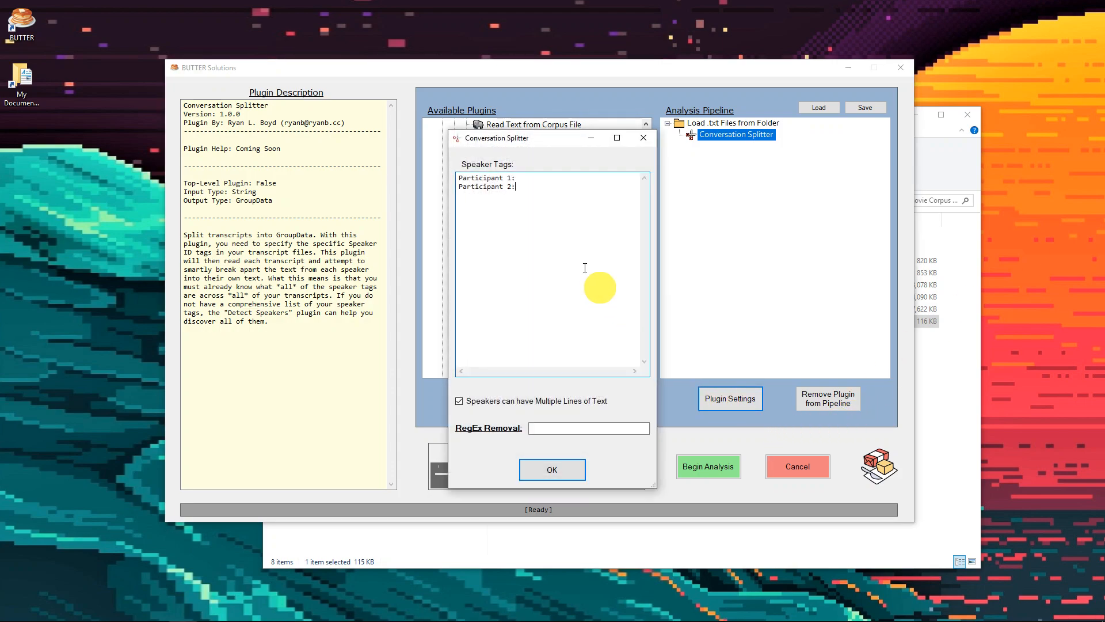
pyautogui.hotkey('ctrl', 'v')
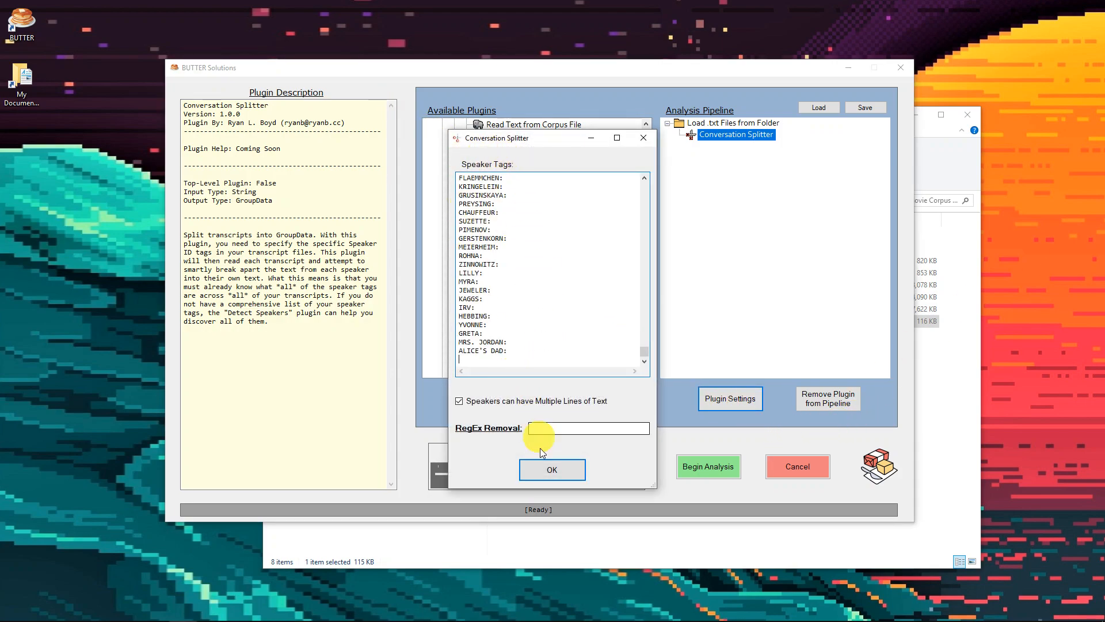
pyautogui.click(551, 469)
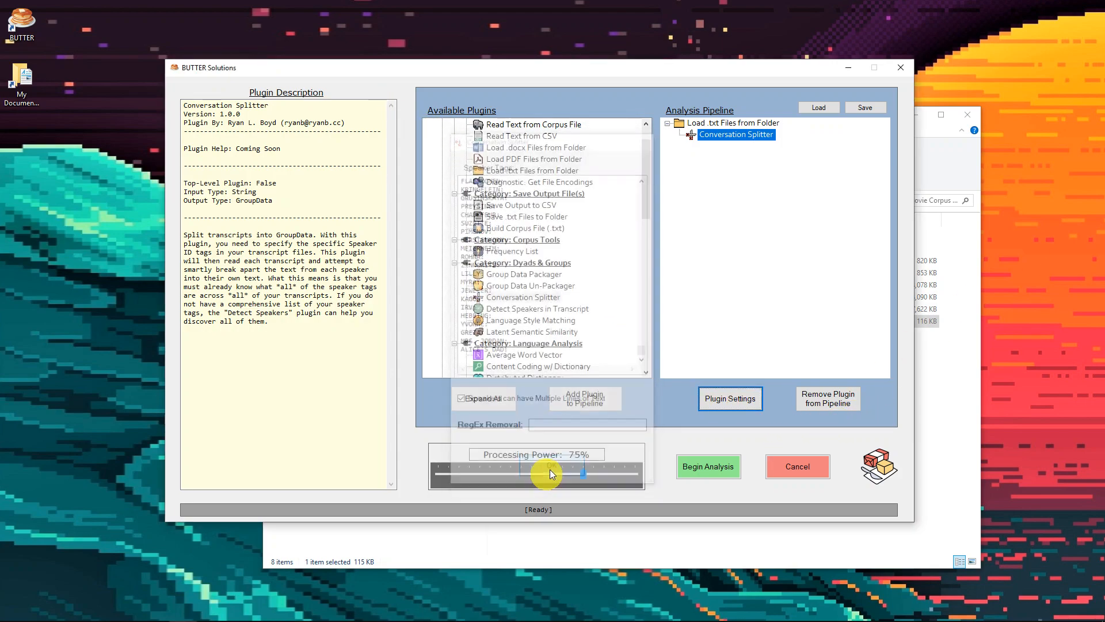
# Open Cornell Movie Corpus - Aggregated by Speaker - 3 Speaker Max - Wide.csv from the corpus folder in Excel, maximized
pyautogui.click(491, 297)
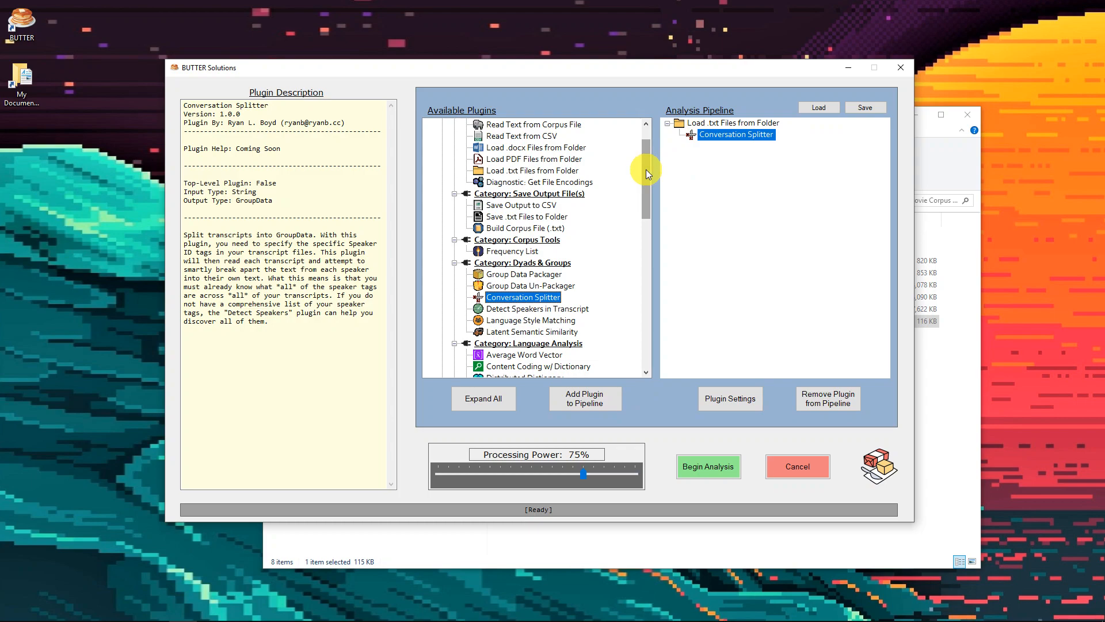
pyautogui.moveTo(646, 169); pyautogui.dragTo(646, 147)
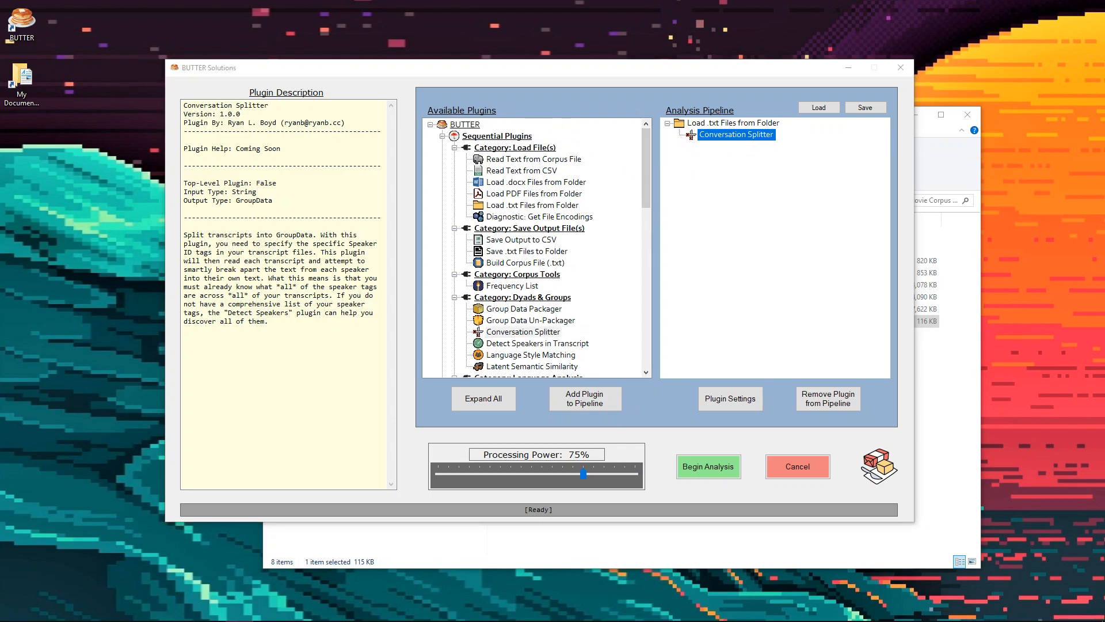
pyautogui.click(127, 615)
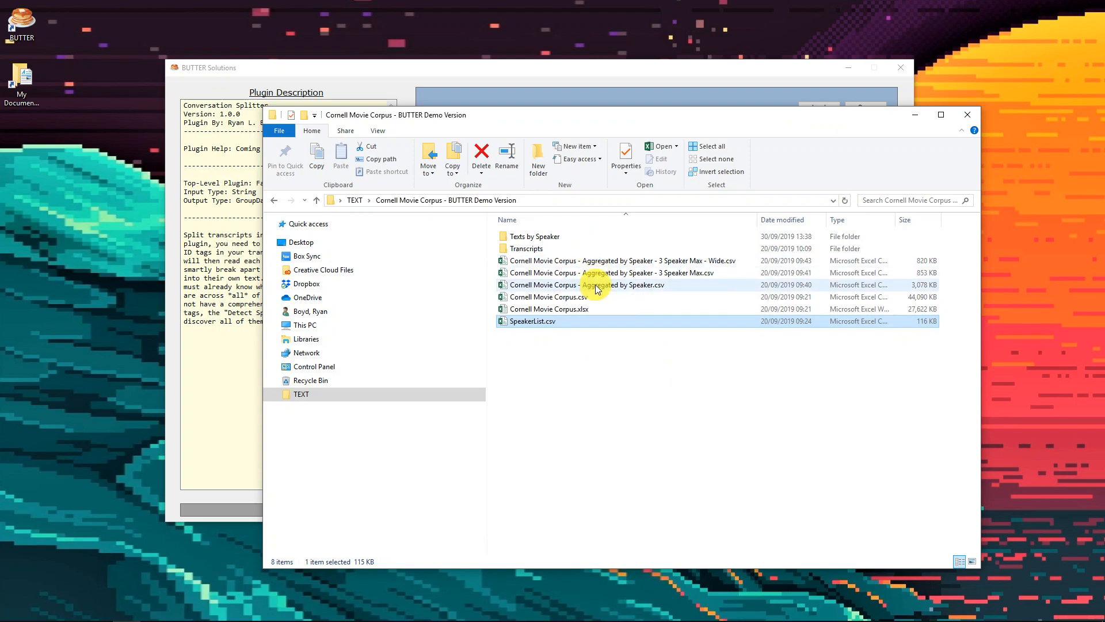
pyautogui.click(598, 263)
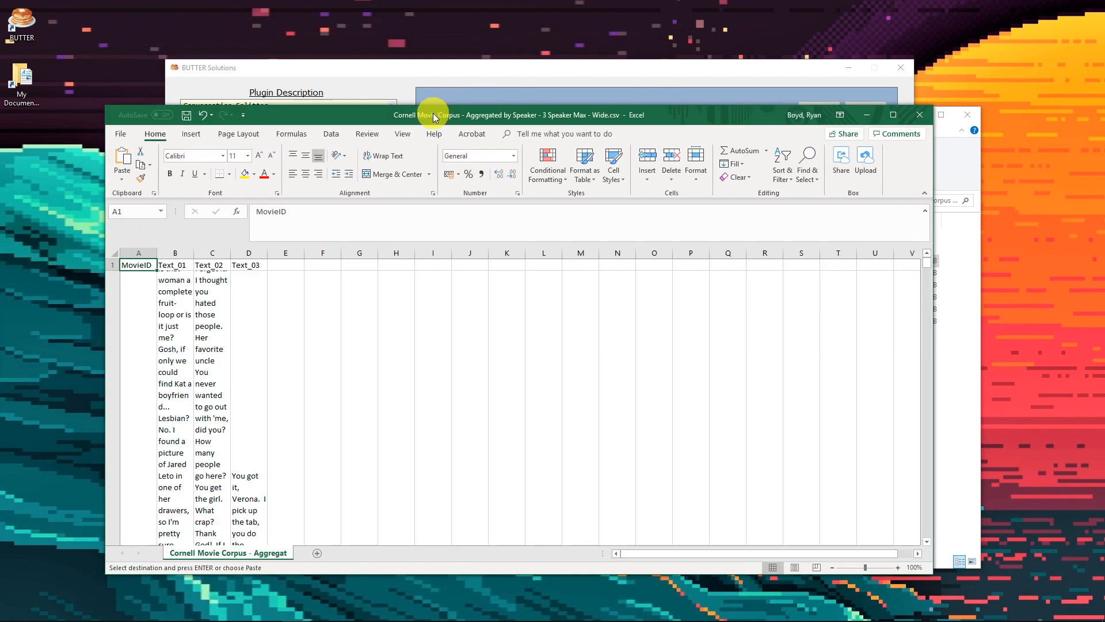
pyautogui.moveTo(432, 113); pyautogui.dragTo(397, 0)
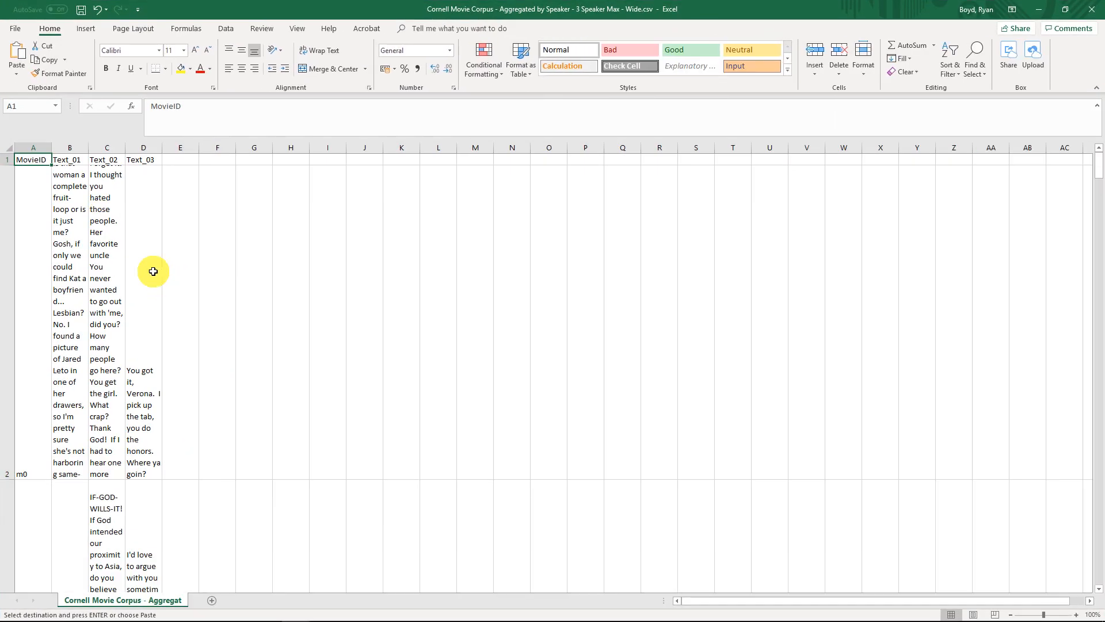
# Try to reduce the height of the data rows in the wide CSV
pyautogui.scroll(6, 79, 232)
pyautogui.hotkey('ctrl', 'shift', 'End')
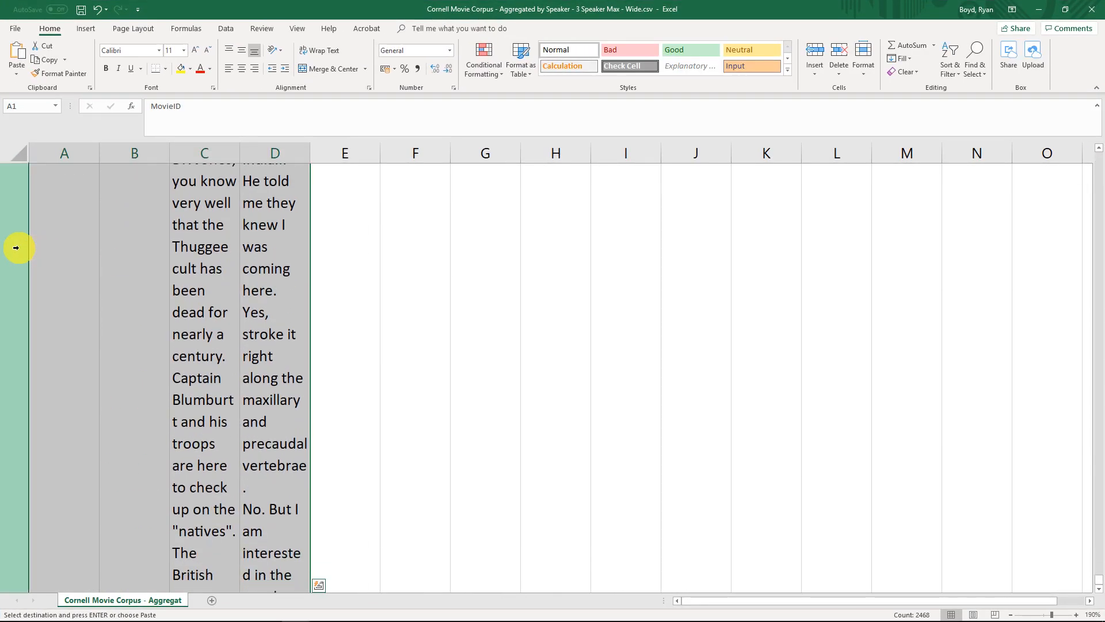
pyautogui.rightClick(15, 246)
pyautogui.click(82, 386)
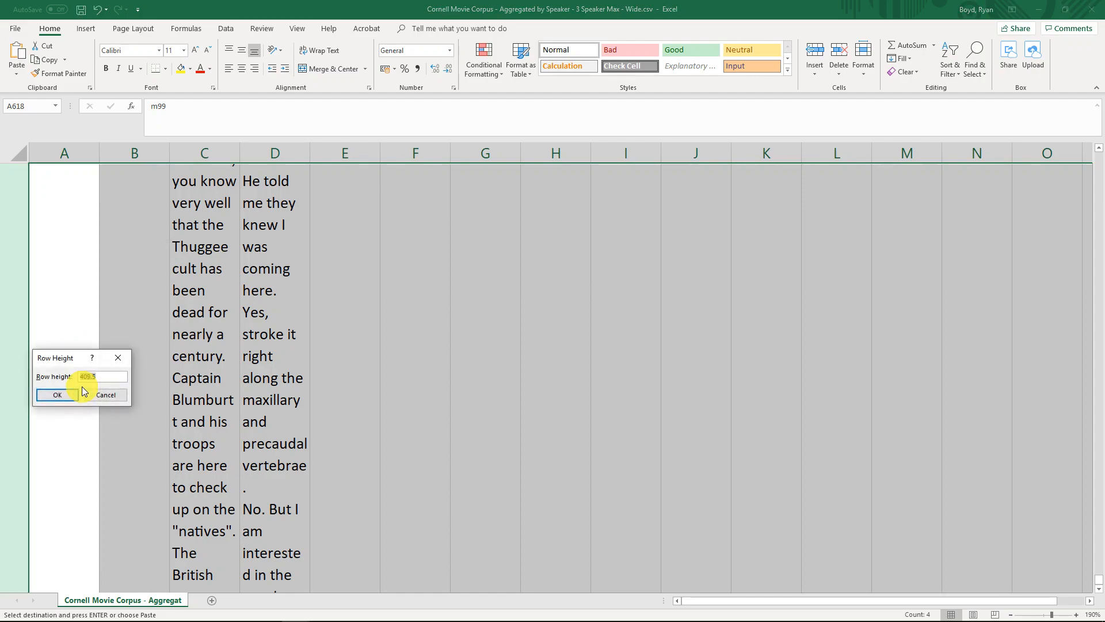
pyautogui.press('Return')
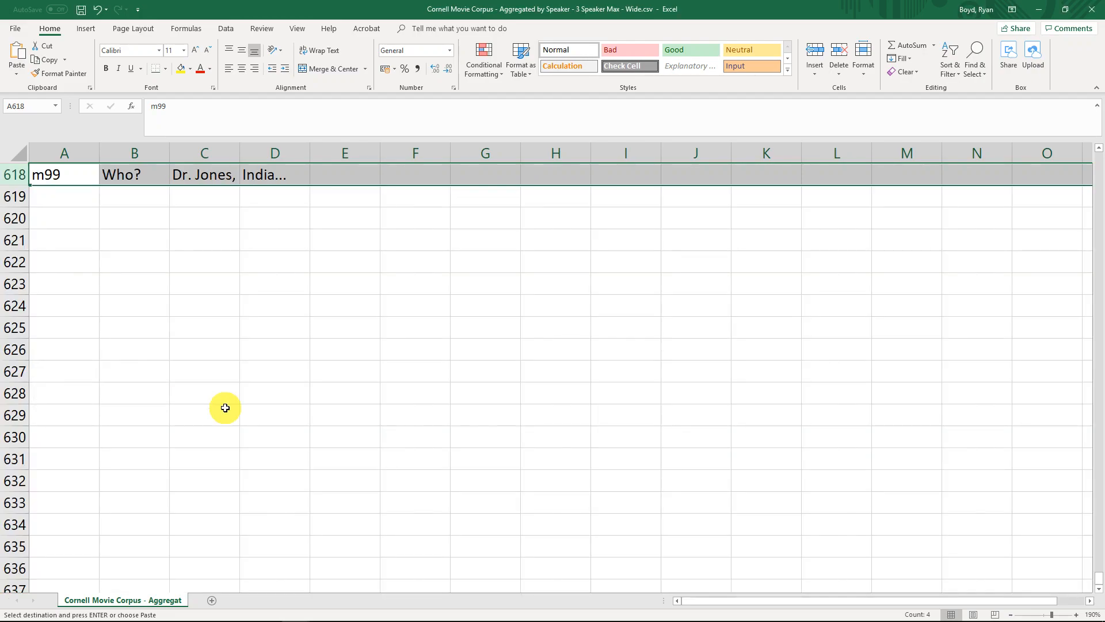
# Select the whole sheet and give every row a uniform height of a single text line
pyautogui.hotkey('ctrl', 'Home')
pyautogui.scroll(-4, 207, 302)
pyautogui.hotkey('ctrl', 'shift', 'End')
pyautogui.hotkey('ctrl', 'a')
pyautogui.rightClick(5, 223)
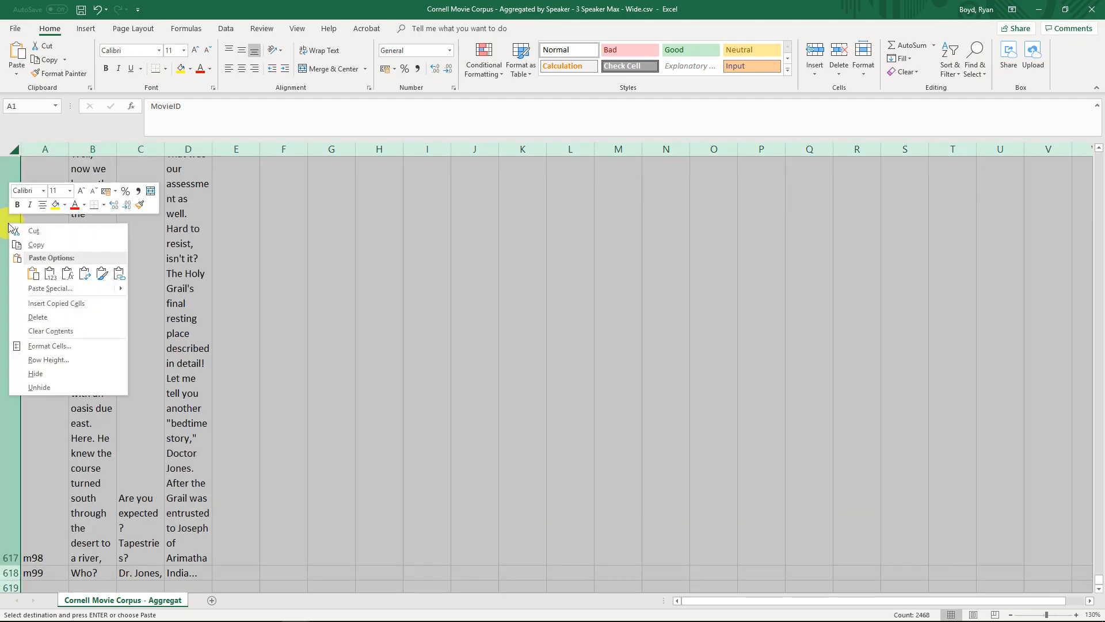
pyautogui.click(50, 356)
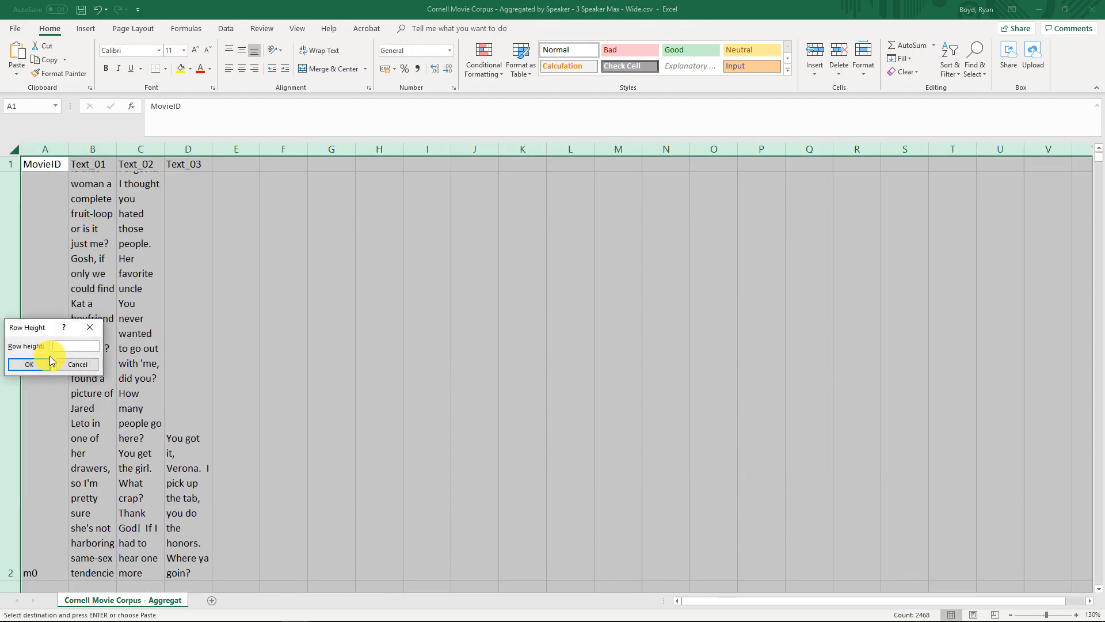
pyautogui.click(50, 361)
pyautogui.click(49, 269)
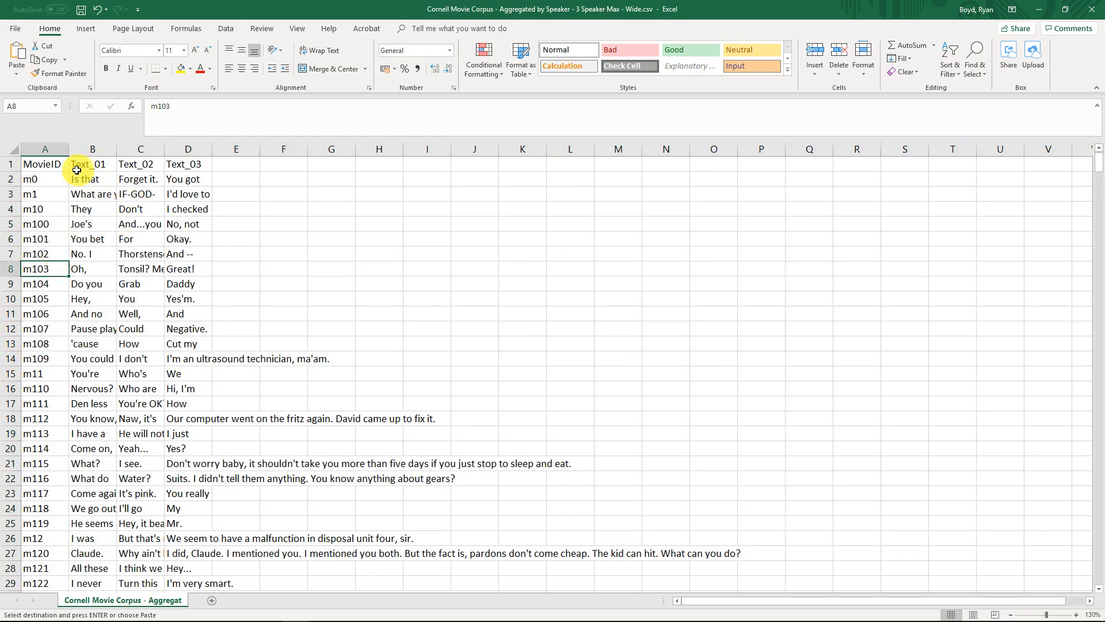
# Examine how each row holds one movie, going through the rows of m0, m1, m10 and m100
pyautogui.keyDown('ctrl'); pyautogui.scroll(6, 70, 182); pyautogui.keyUp('ctrl')
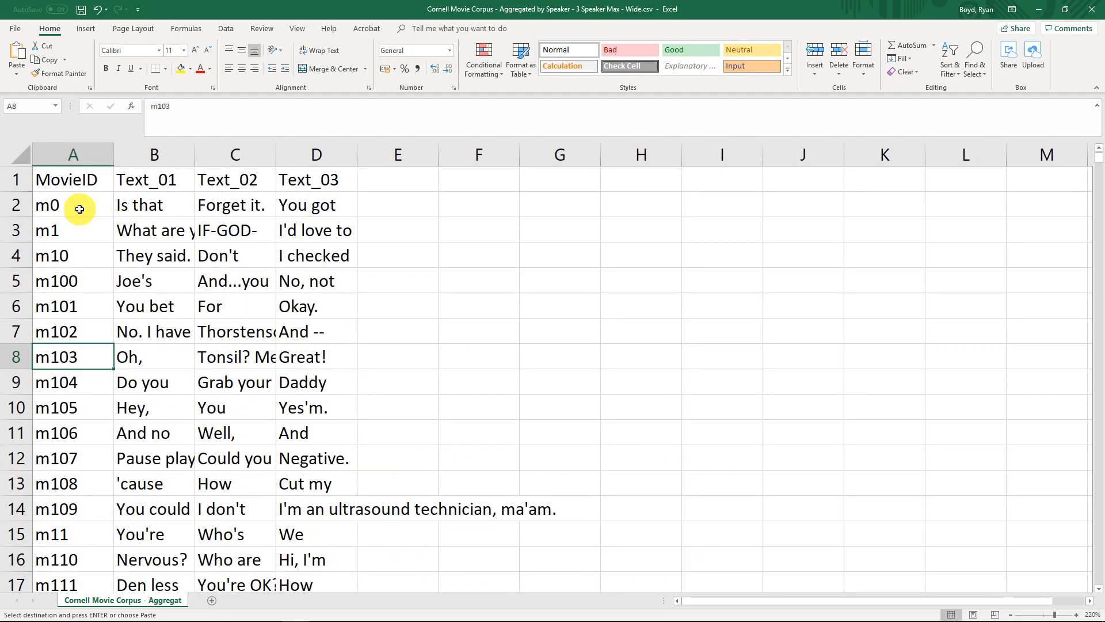
pyautogui.click(57, 200)
pyautogui.click(14, 204)
pyautogui.click(13, 229)
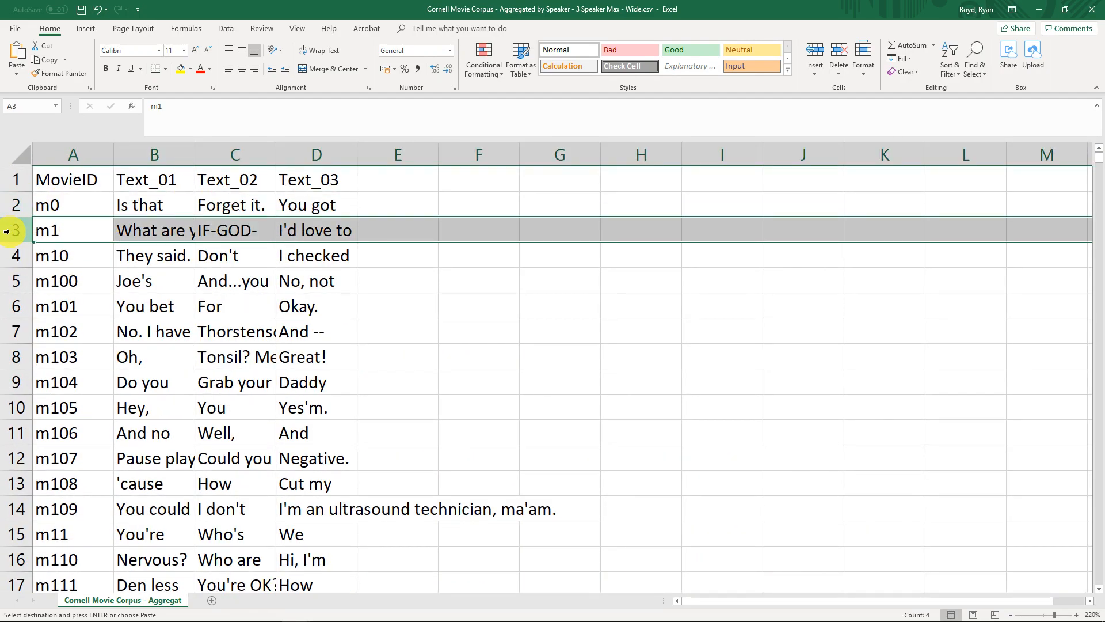
pyautogui.click(11, 258)
pyautogui.click(12, 280)
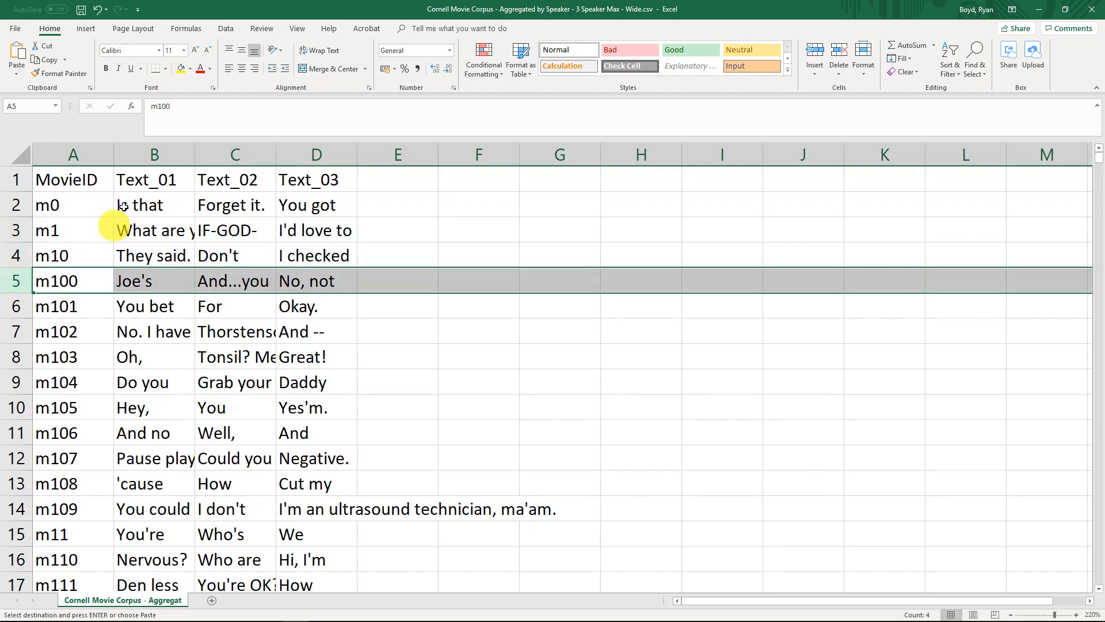
# Compare the speakers' texts for movie m0 in the Text_01, Text_02 and Text_03 columns
pyautogui.click(154, 154)
pyautogui.click(148, 209)
pyautogui.click(220, 204)
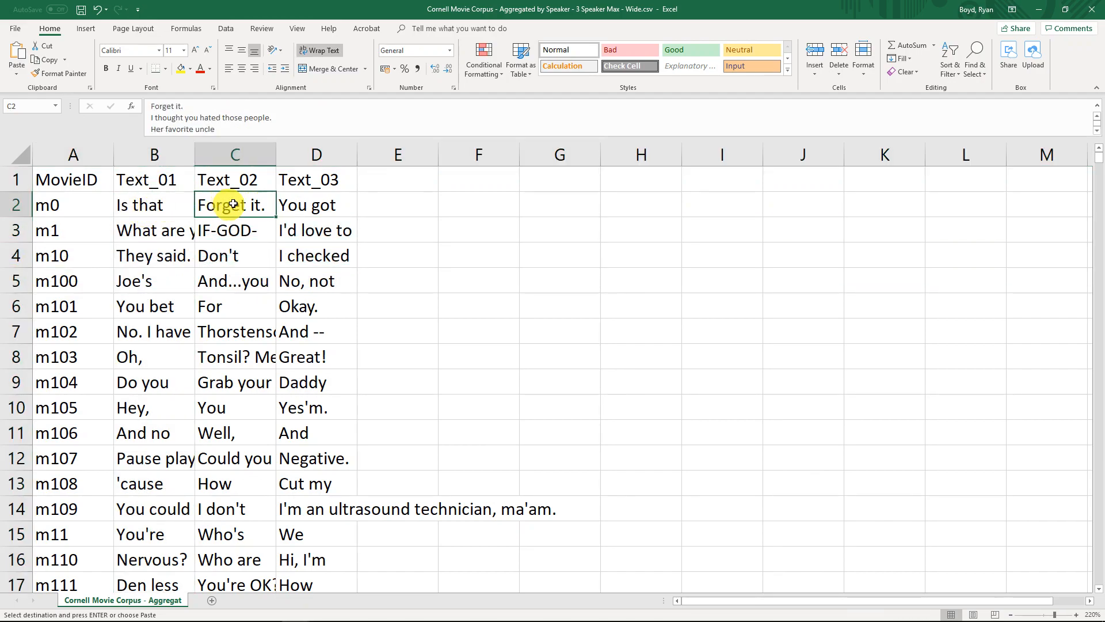
pyautogui.click(311, 209)
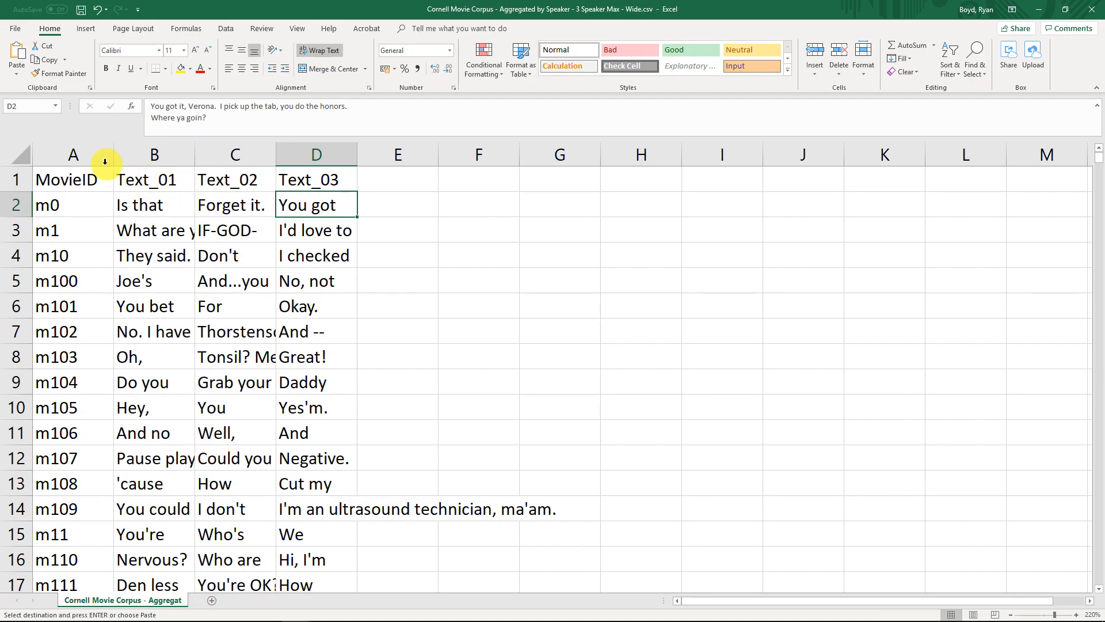
pyautogui.click(148, 203)
pyautogui.moveTo(148, 180); pyautogui.dragTo(143, 205)
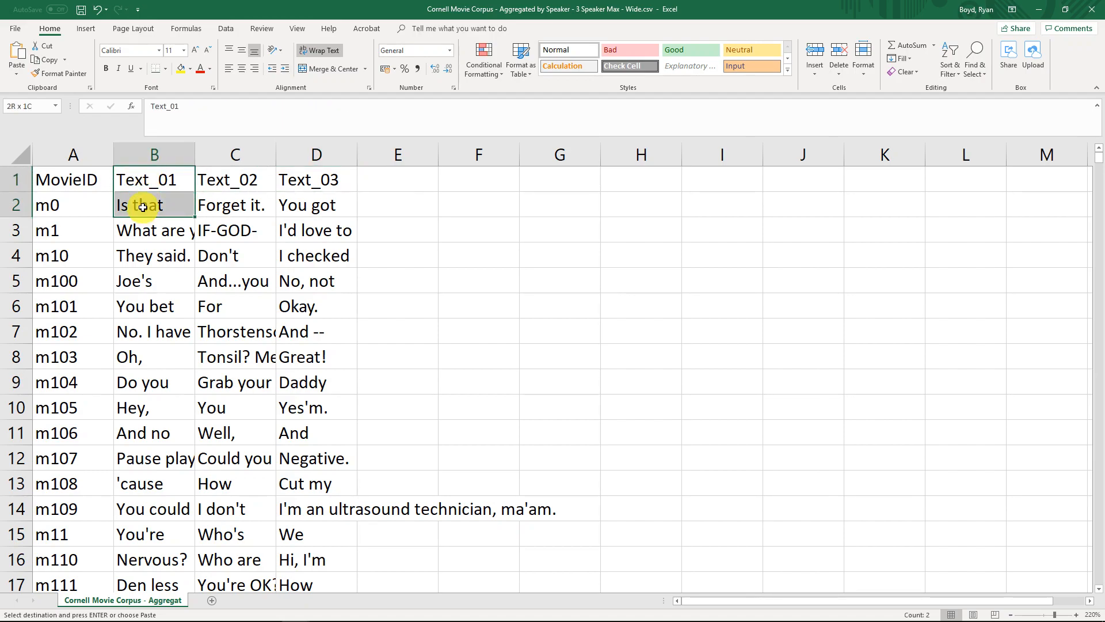
pyautogui.moveTo(242, 180); pyautogui.dragTo(210, 200)
pyautogui.click(147, 203)
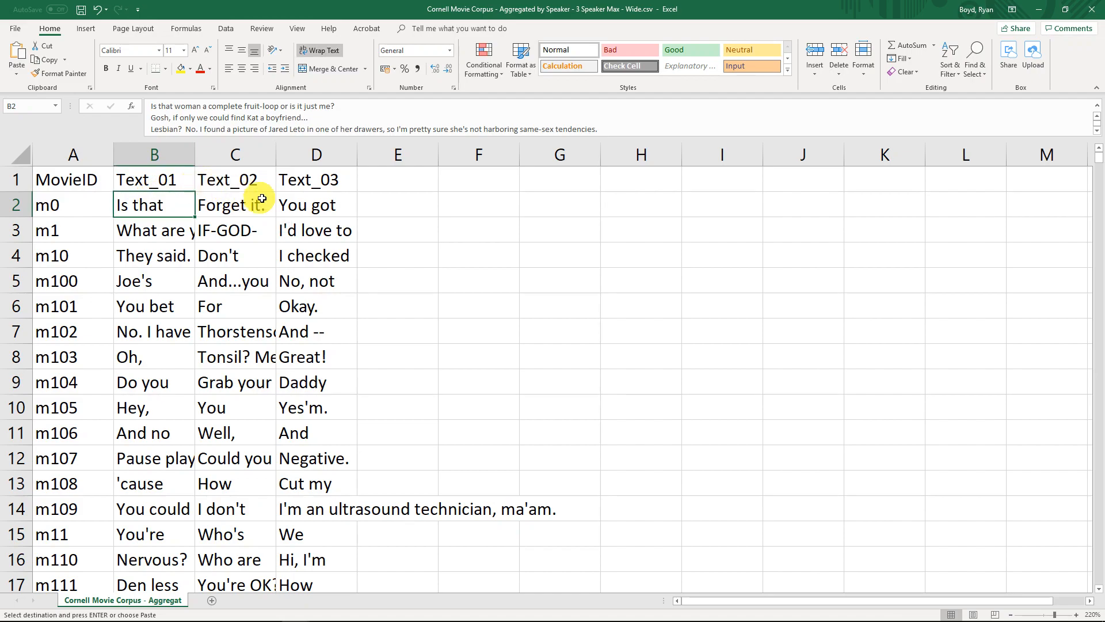
pyautogui.click(295, 205)
pyautogui.click(235, 210)
pyautogui.click(308, 198)
# Switch back to BUTTER and read the descriptions of the Read Text from CSV and Group Data Packager plugins
pyautogui.moveTo(435, 5); pyautogui.dragTo(1104, 140)
pyautogui.click(617, 68)
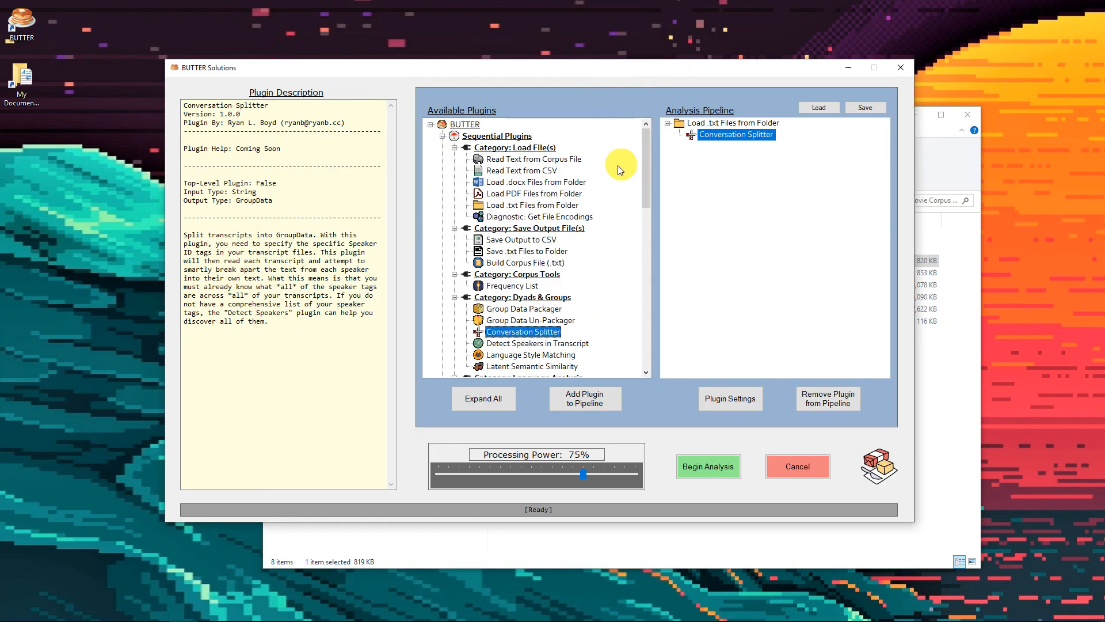
pyautogui.click(518, 171)
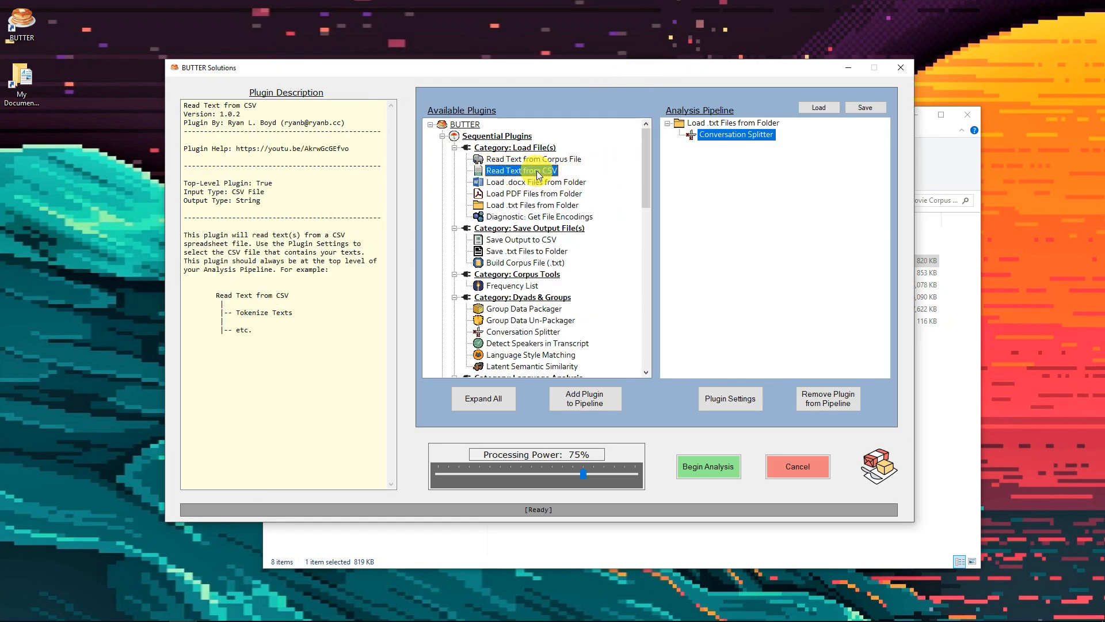
pyautogui.click(488, 309)
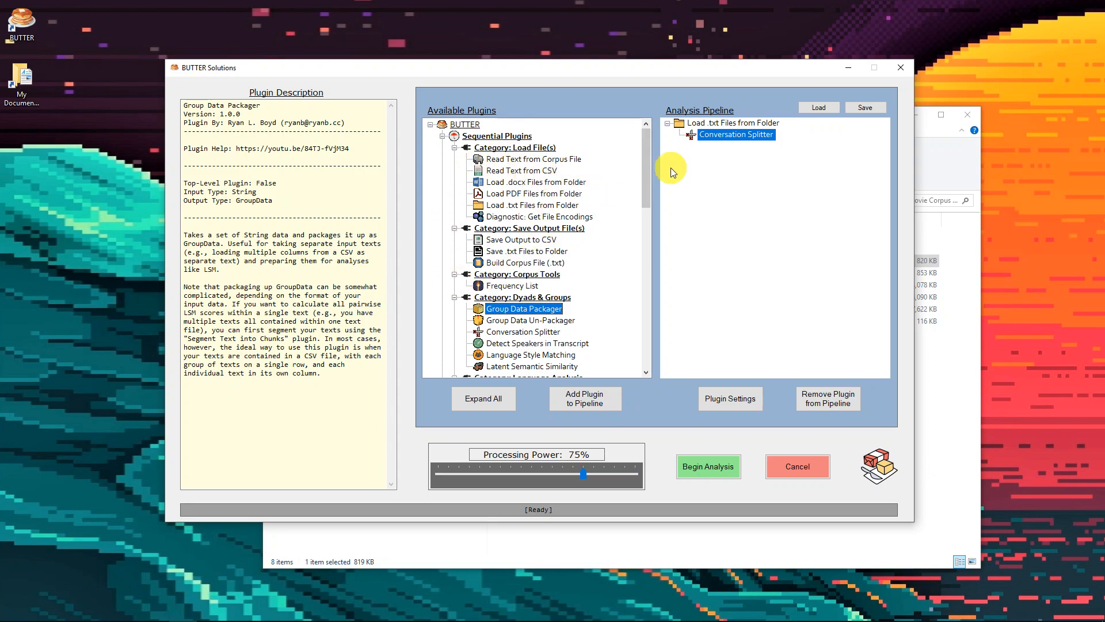
# Review the text loader and Conversation Splitter in the analysis pipeline, checking the splitter's speaker tags without changing its settings
pyautogui.click(711, 122)
pyautogui.click(717, 134)
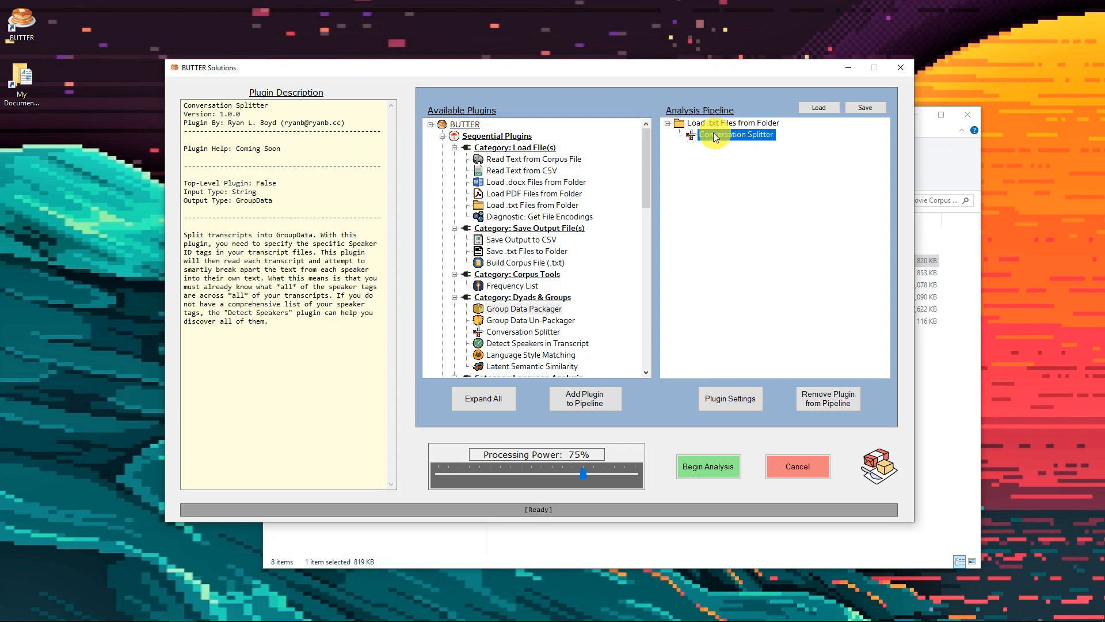
pyautogui.moveTo(642, 147); pyautogui.dragTo(643, 205)
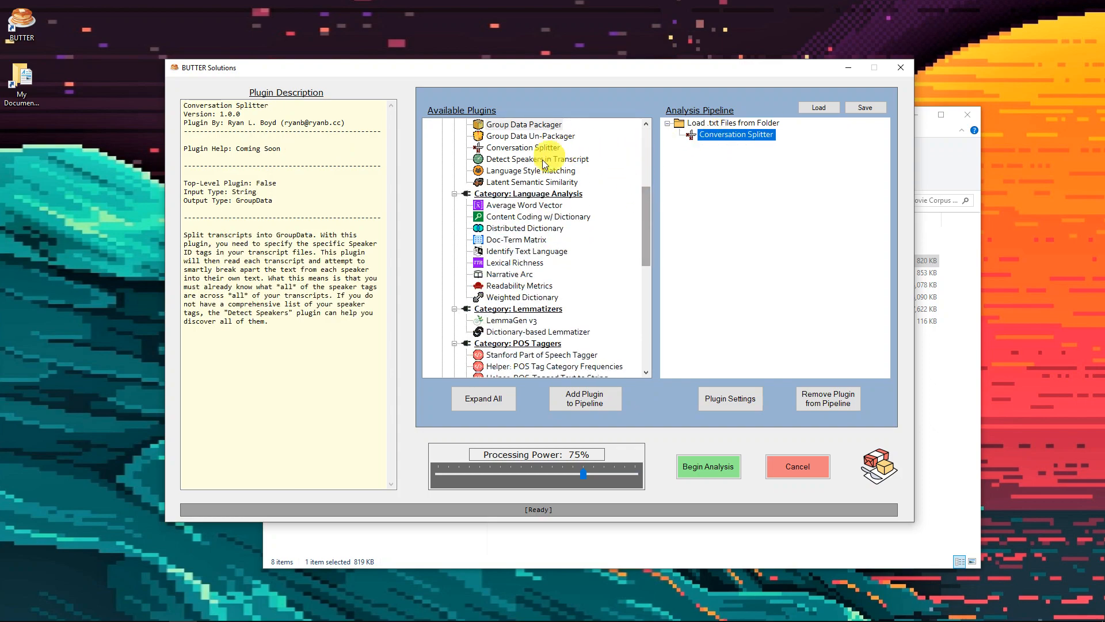
pyautogui.click(705, 125)
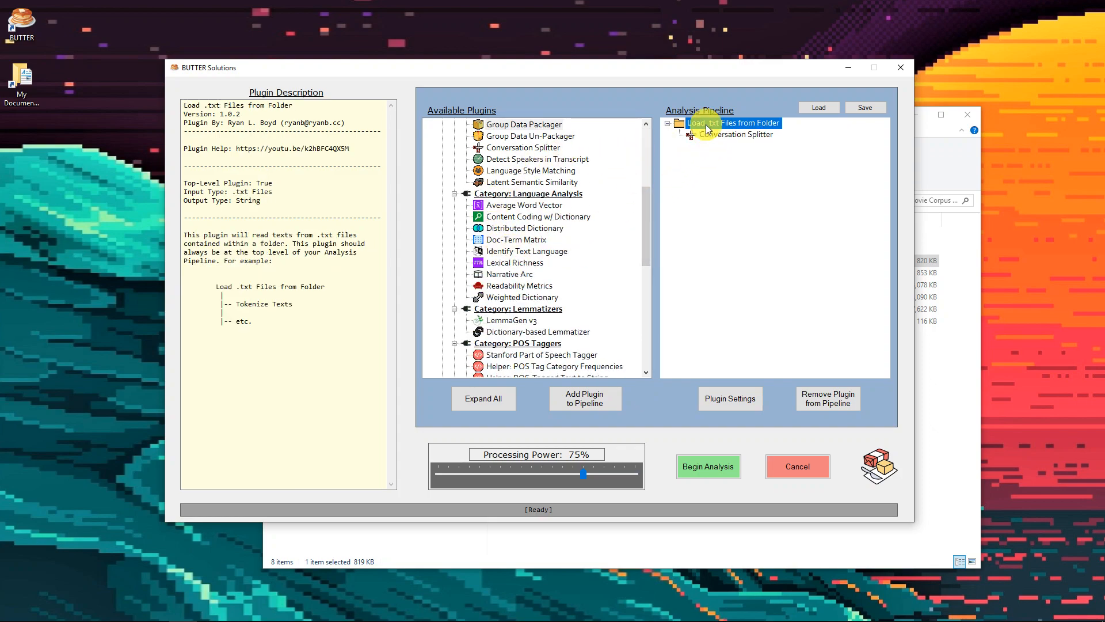
pyautogui.click(716, 134)
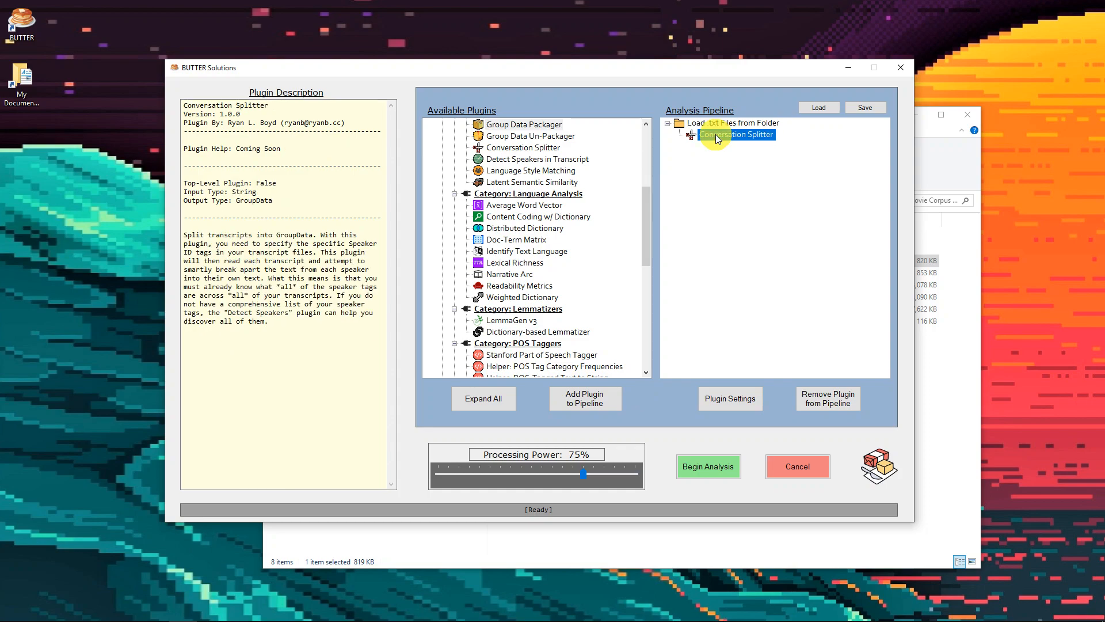
pyautogui.click(740, 397)
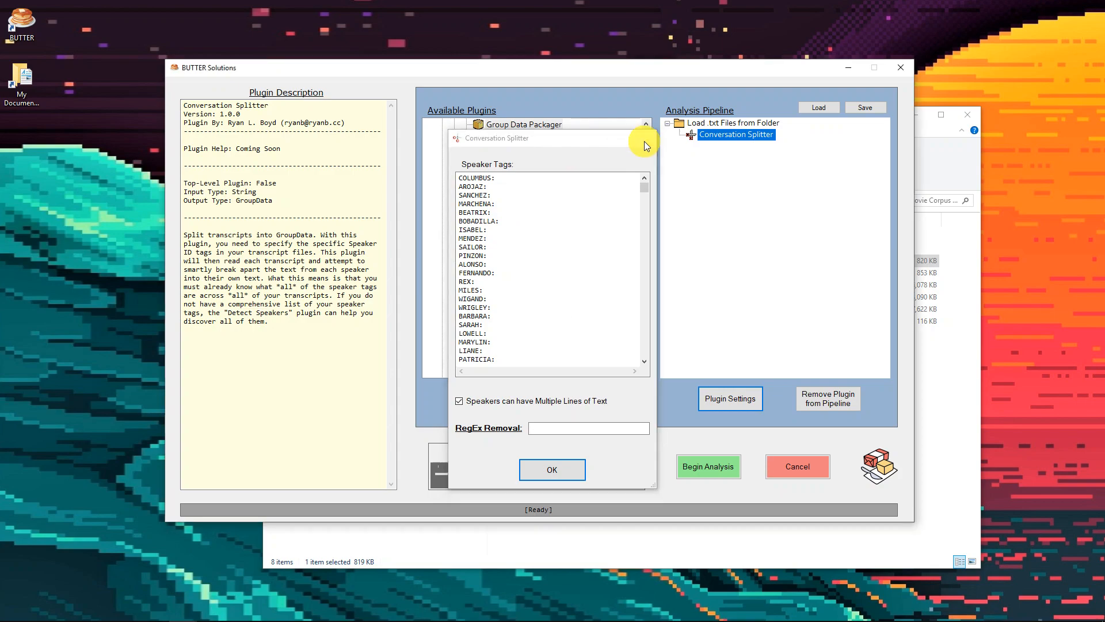
pyautogui.click(644, 138)
# Add the Latent Semantic Similarity plugin beneath the Conversation Splitter in the analysis pipeline and open its settings
pyautogui.scroll(2, 550, 287)
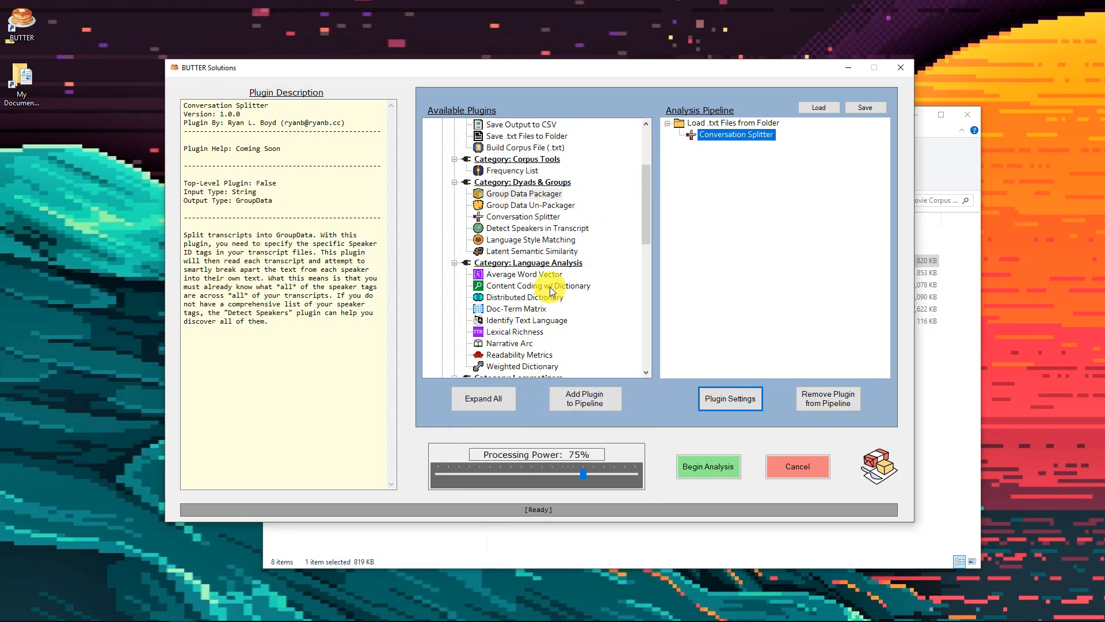
pyautogui.click(525, 252)
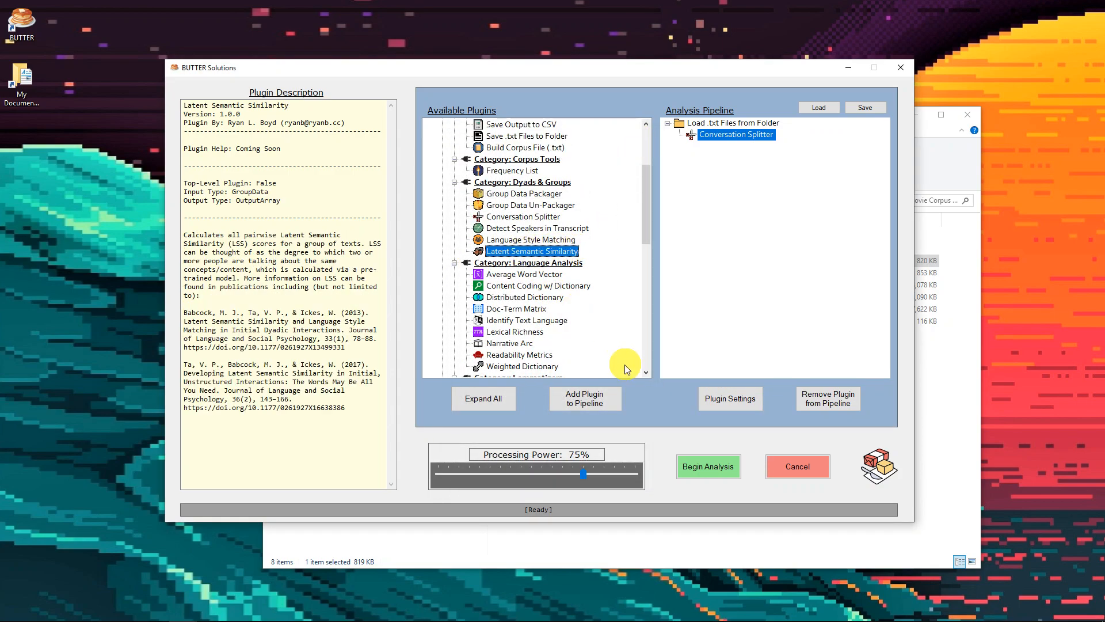
pyautogui.click(593, 397)
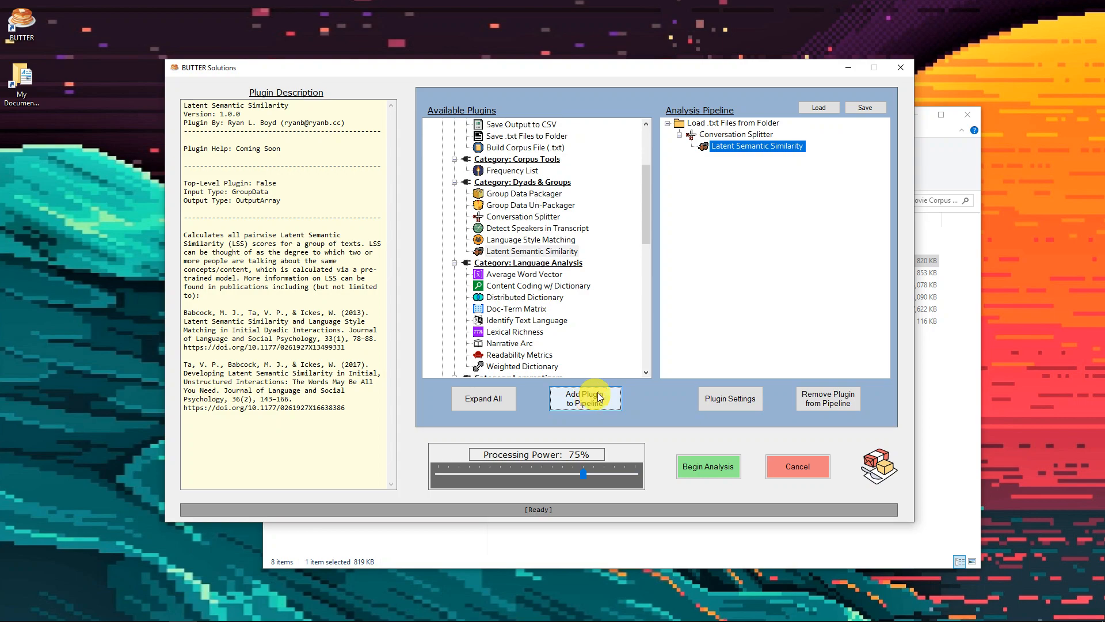
pyautogui.click(729, 401)
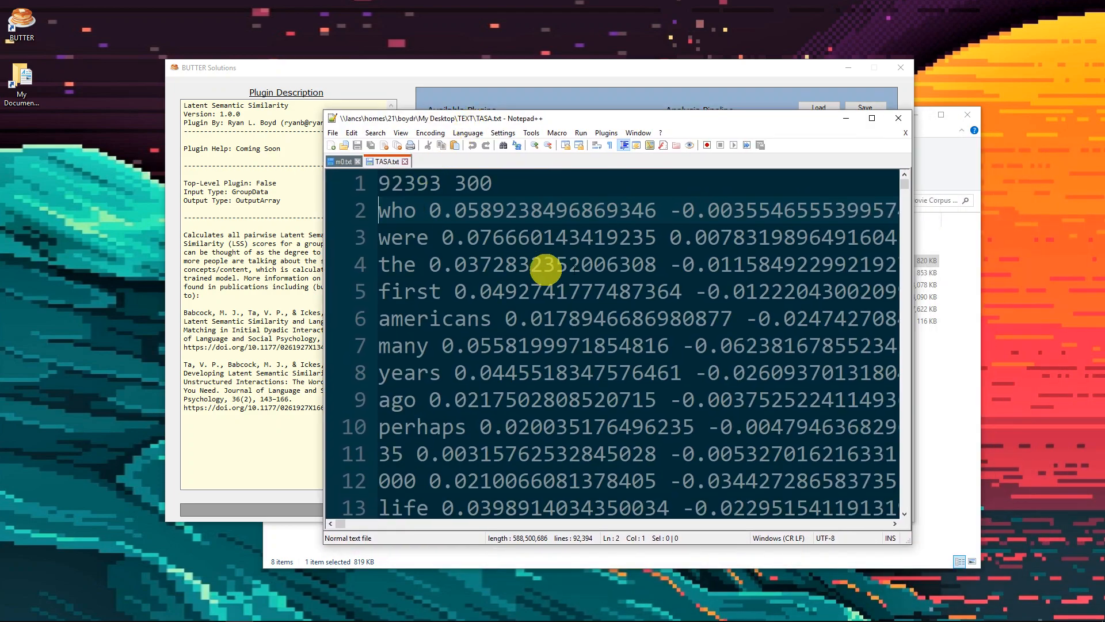
# Keep the model file encoding at utf-8 and select TASA.txt in the TEXT folder as the model file
pyautogui.moveTo(505, 122); pyautogui.dragTo(1104, 122)
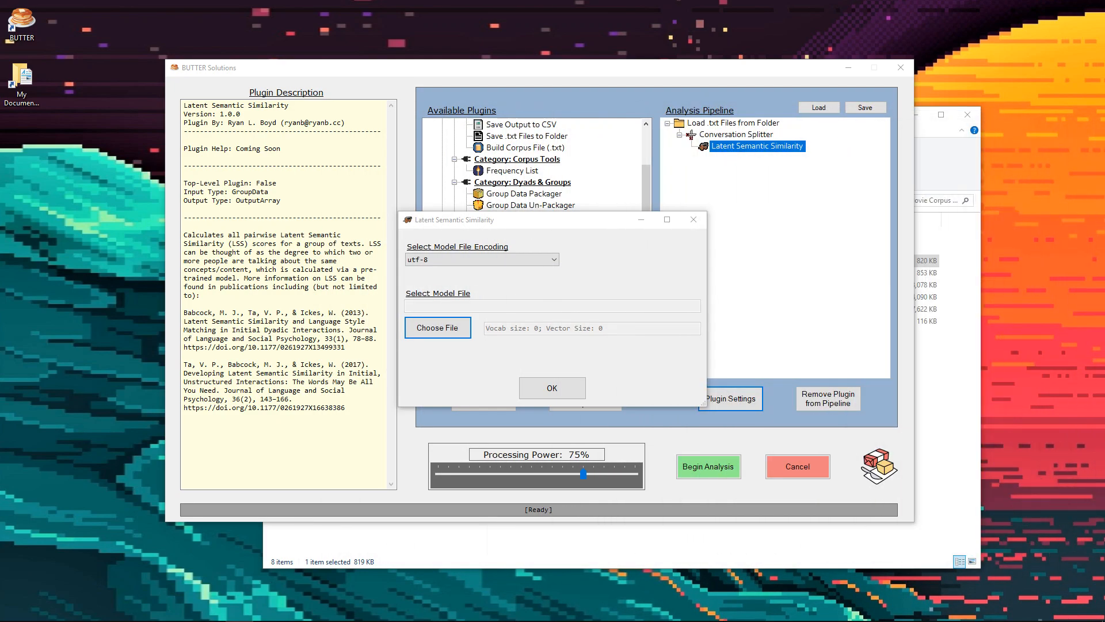
pyautogui.click(451, 261)
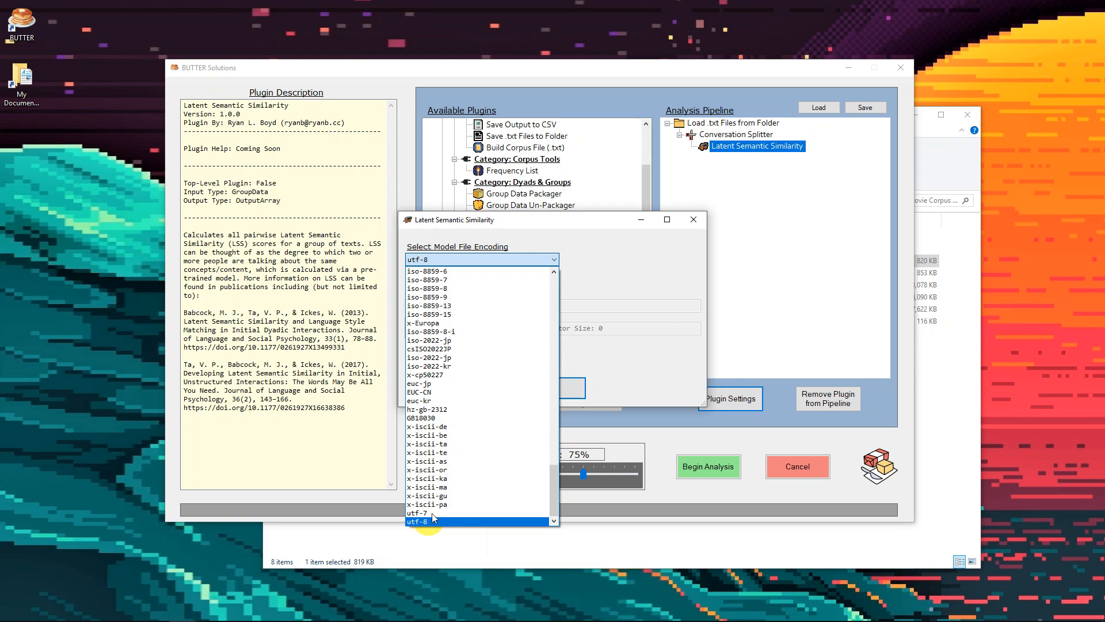
pyautogui.click(671, 268)
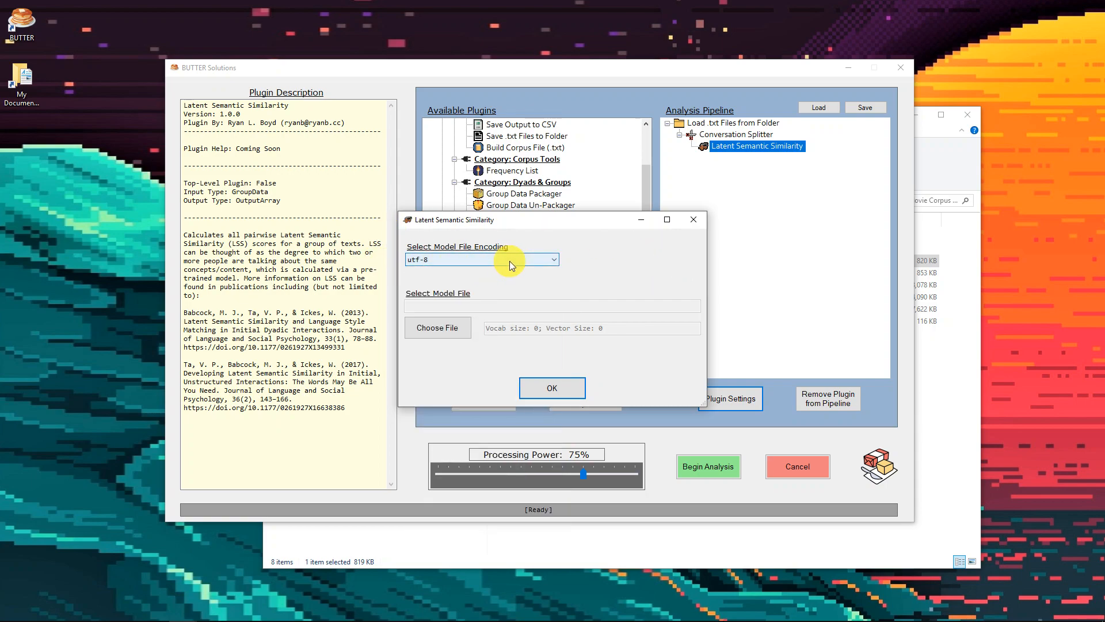
pyautogui.click(446, 329)
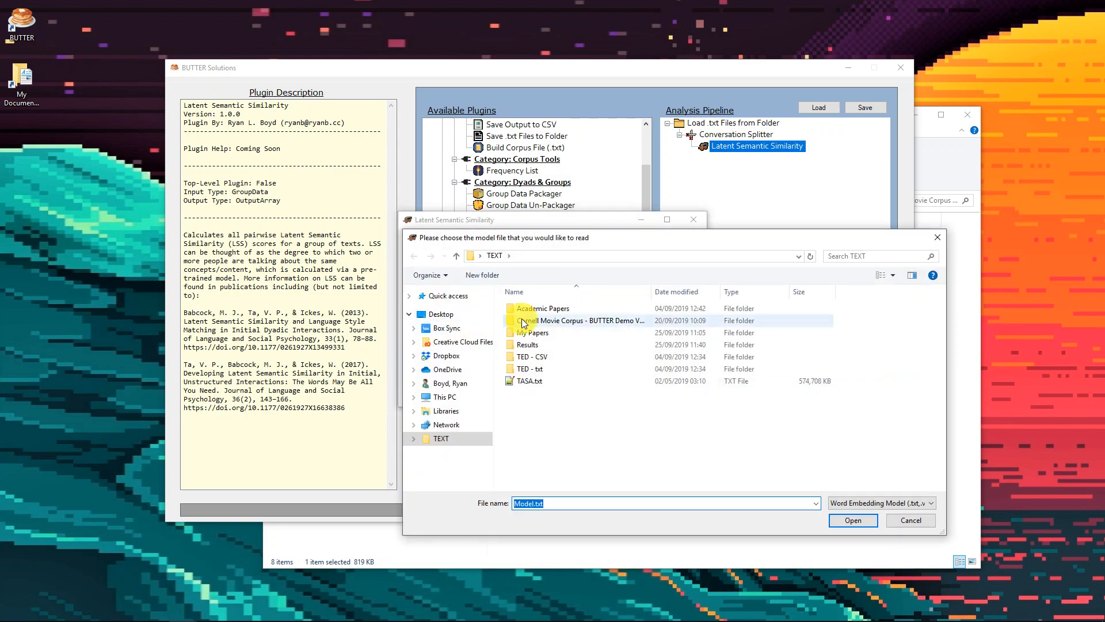
pyautogui.click(536, 382)
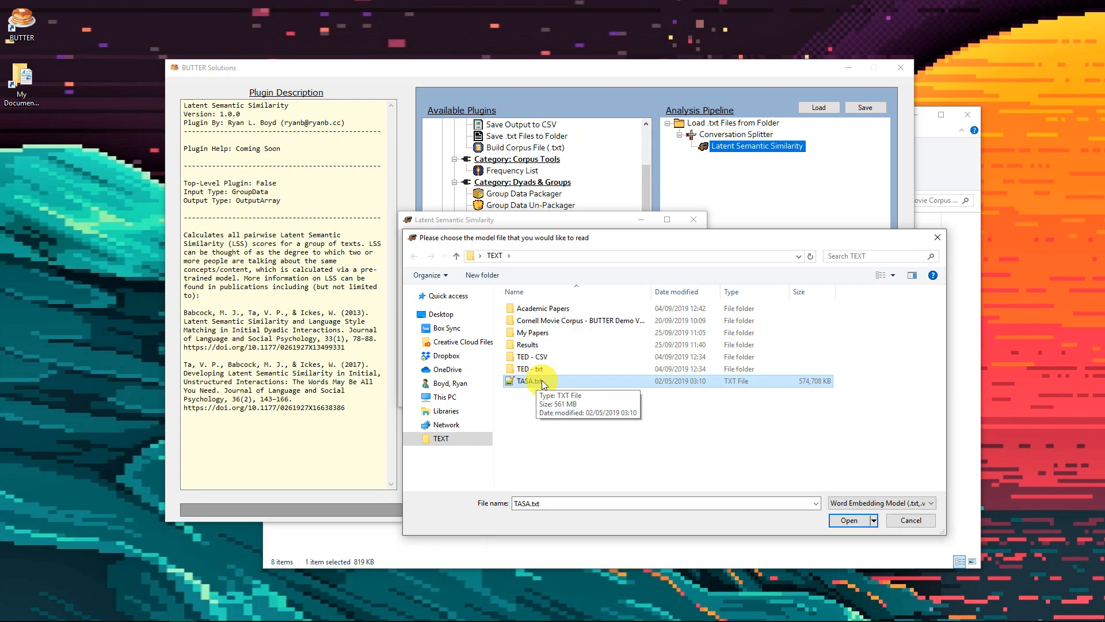
# Bring up TASA.txt in Notepad++ and look through its words and vector values further down the file
pyautogui.moveTo(1104, 78); pyautogui.dragTo(463, 72)
pyautogui.scroll(-13, 465, 154)
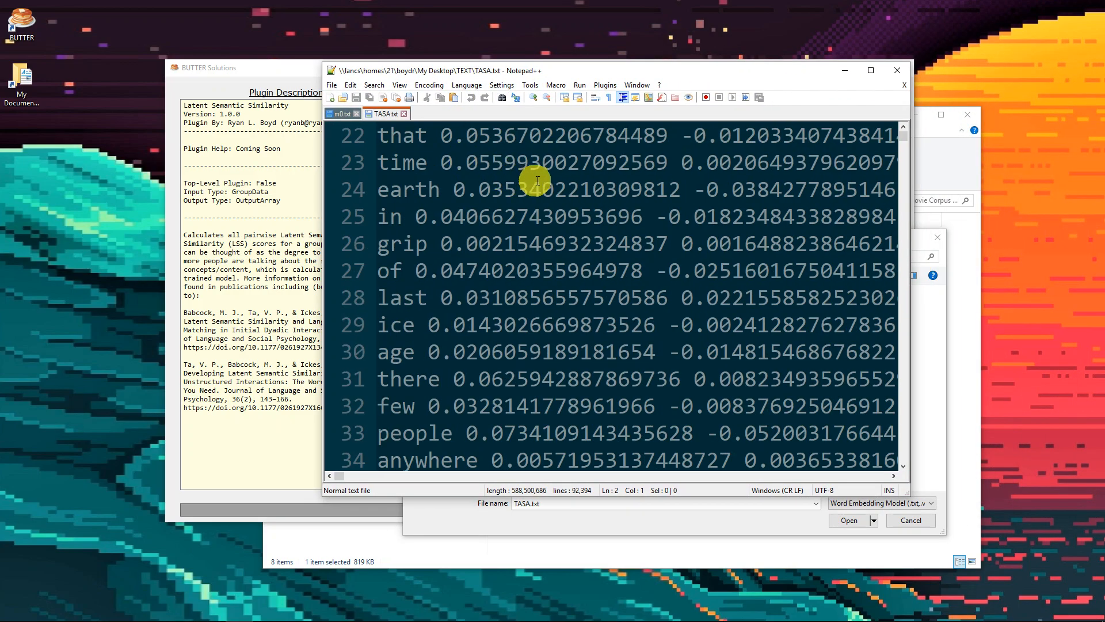
pyautogui.moveTo(906, 136); pyautogui.dragTo(899, 202)
pyautogui.click(872, 70)
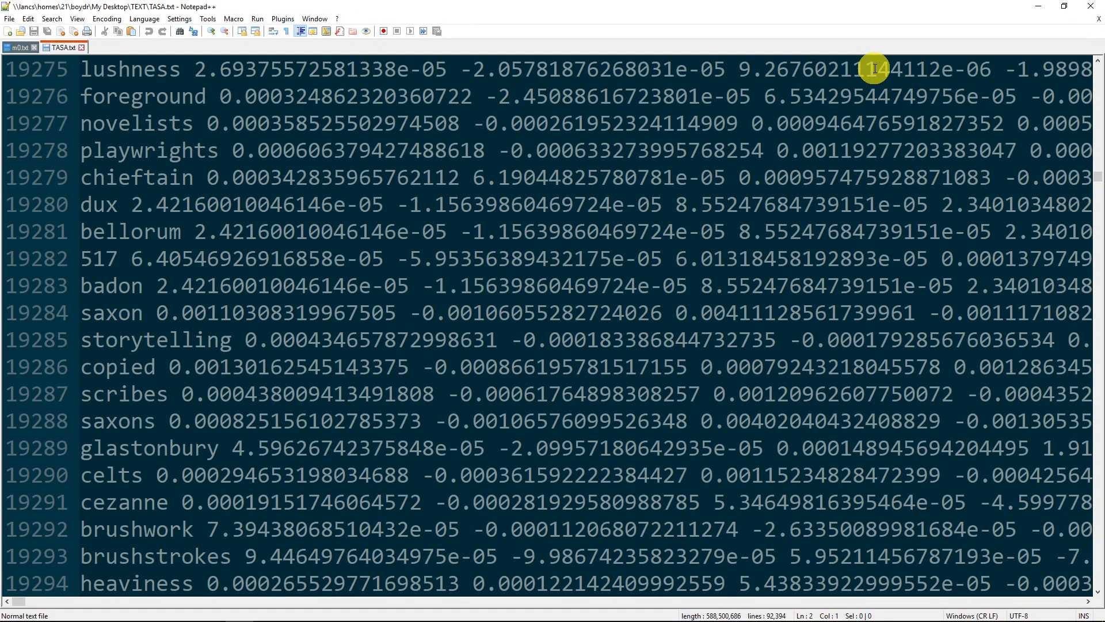
pyautogui.click(1042, 8)
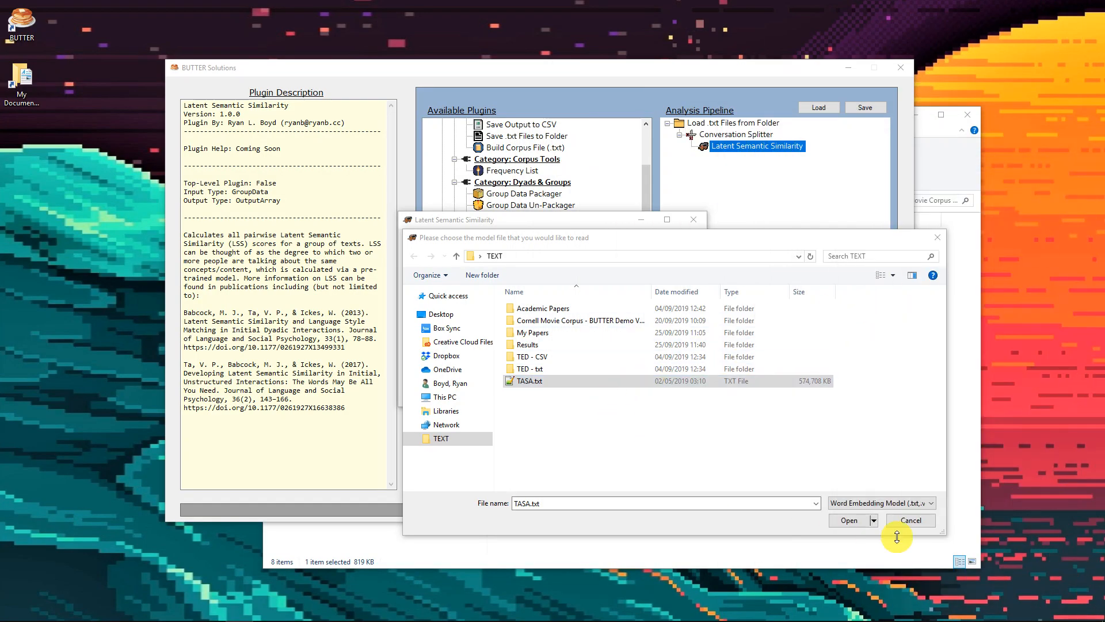
# Load TASA.txt as the similarity model, compare its vocabulary and vector sizes with the file's first line, and accept the plugin settings
pyautogui.click(846, 521)
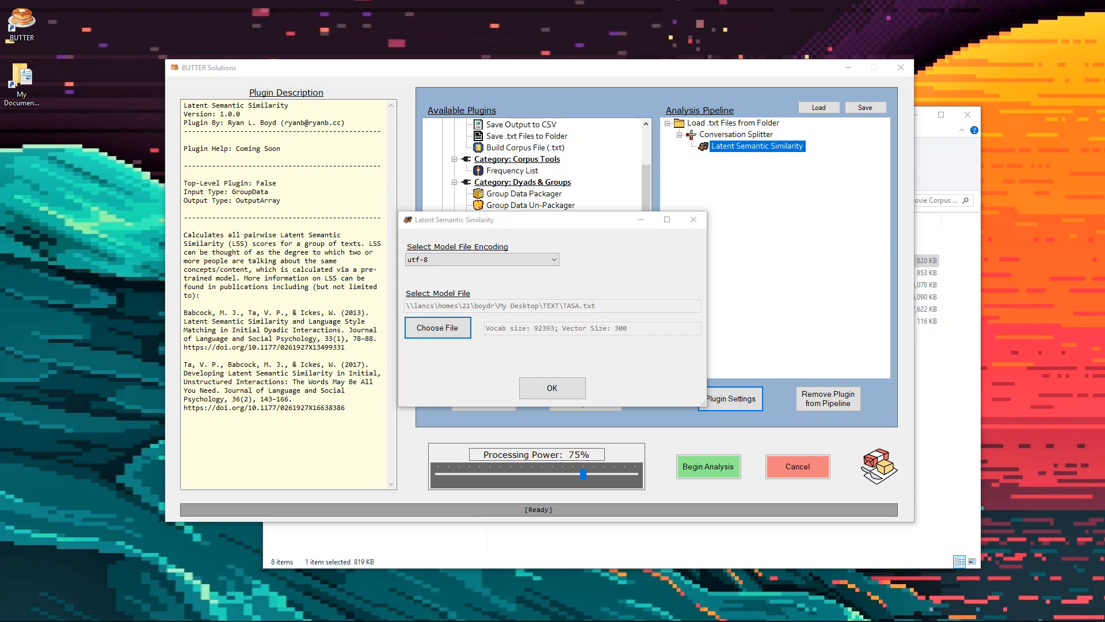
pyautogui.moveTo(1104, 128); pyautogui.dragTo(930, 205)
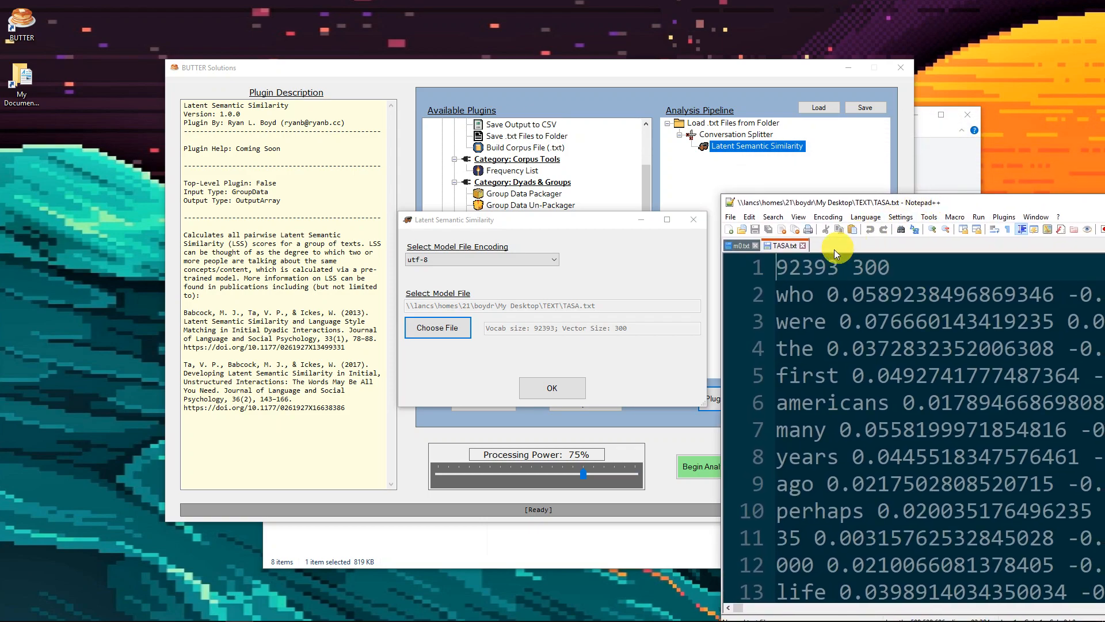
pyautogui.moveTo(777, 270); pyautogui.dragTo(839, 266)
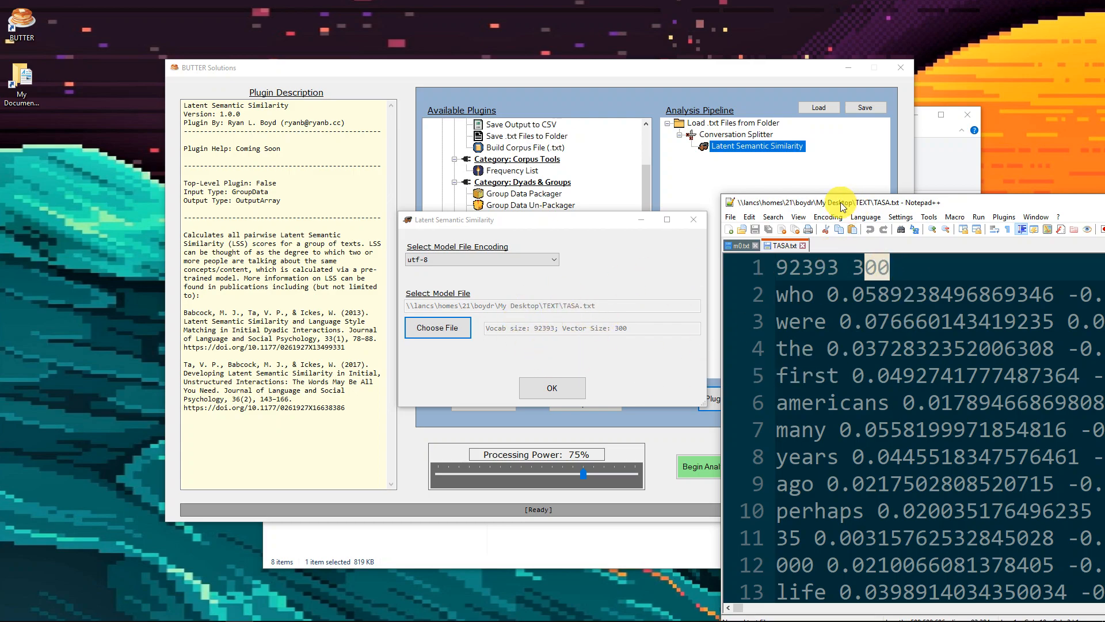
pyautogui.moveTo(841, 205); pyautogui.dragTo(1104, 202)
pyautogui.click(578, 381)
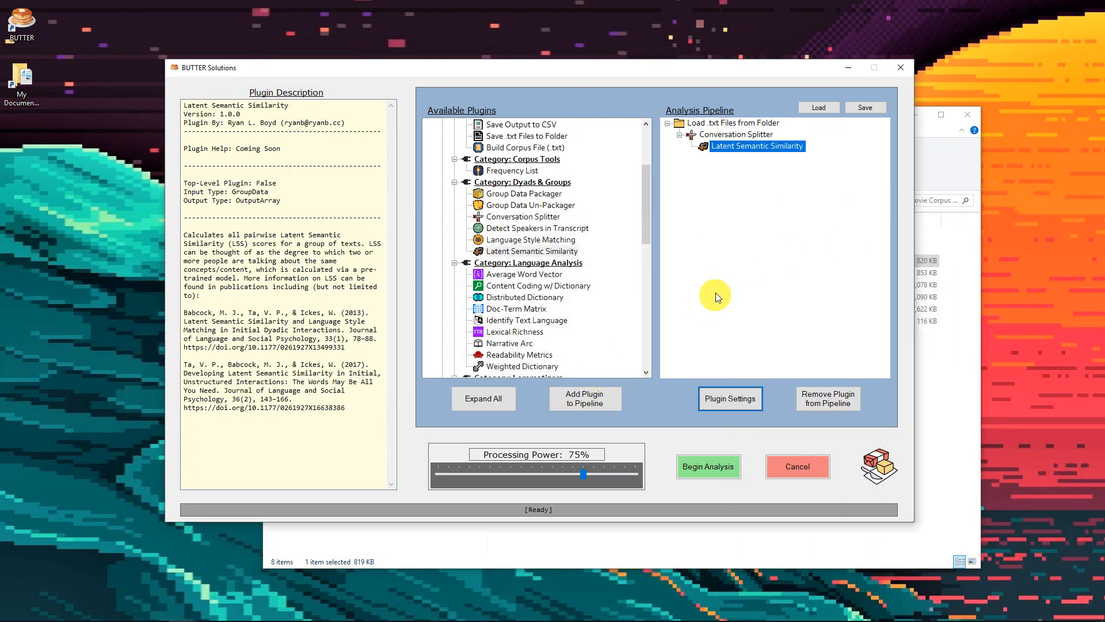
# Add the Save Output to CSV plugin beneath Latent Semantic Similarity in the analysis pipeline
pyautogui.moveTo(645, 191); pyautogui.dragTo(644, 139)
pyautogui.click(522, 241)
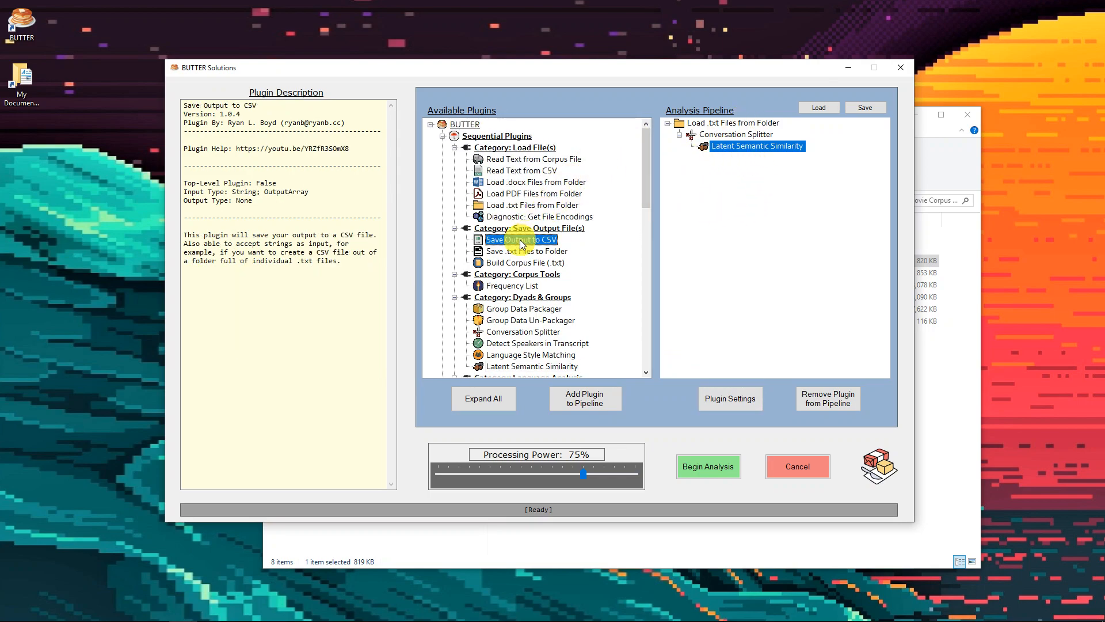
pyautogui.doubleClick(521, 240)
# Set the CSV plugin's output file to BUTTER-CSVOutput-LSS.csv in the TEXT folder and accept the settings
pyautogui.click(723, 403)
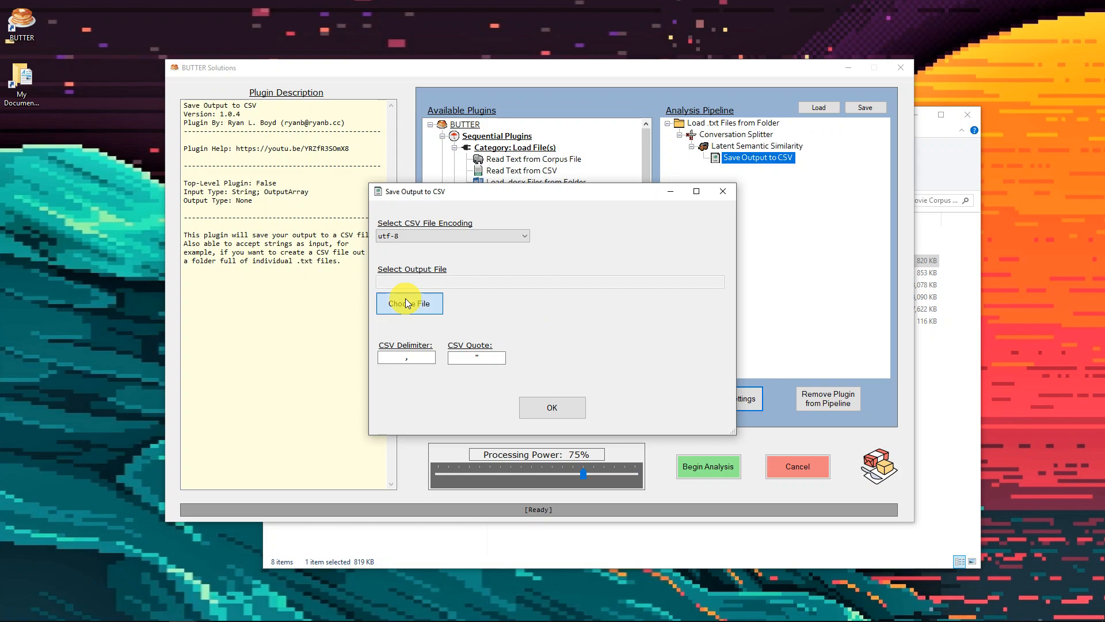
pyautogui.click(407, 303)
pyautogui.click(511, 452)
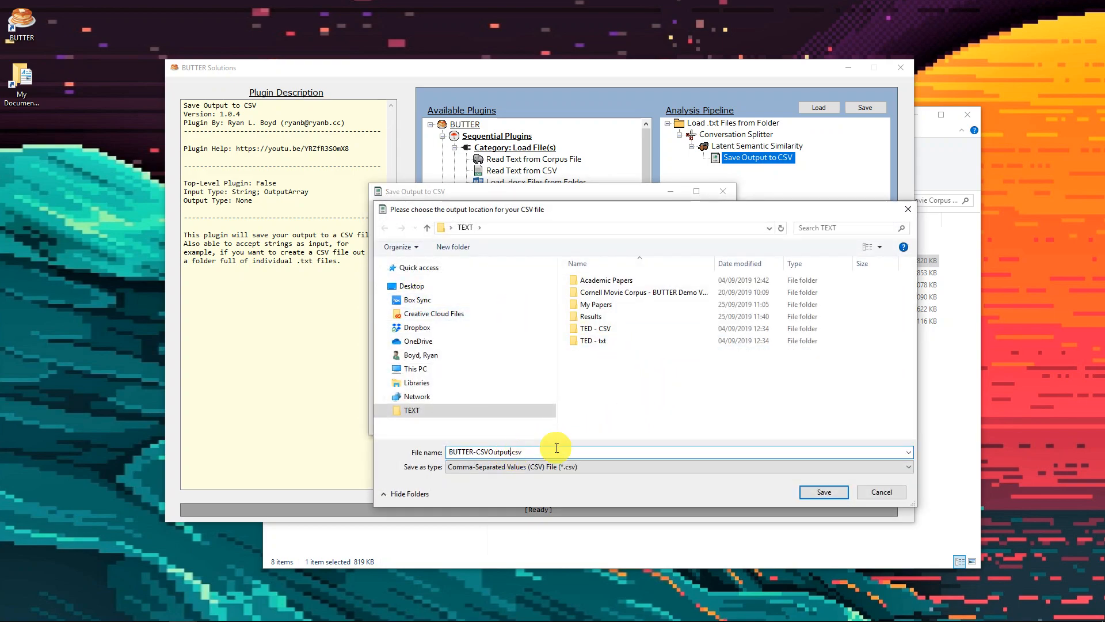
pyautogui.write('-LSS')
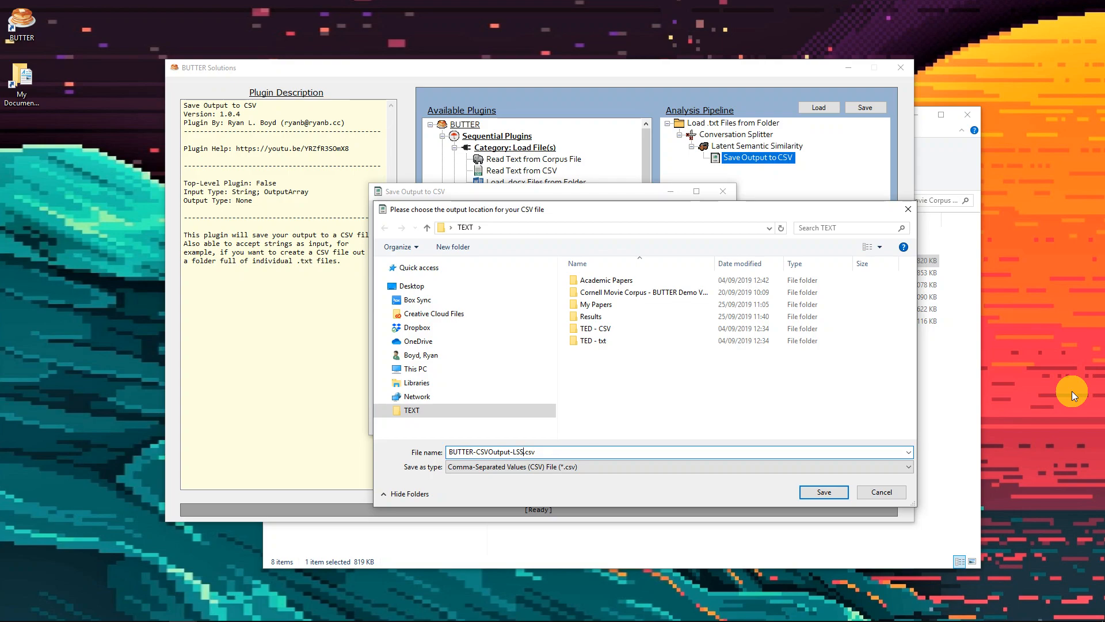
pyautogui.press('Return')
pyautogui.click(552, 407)
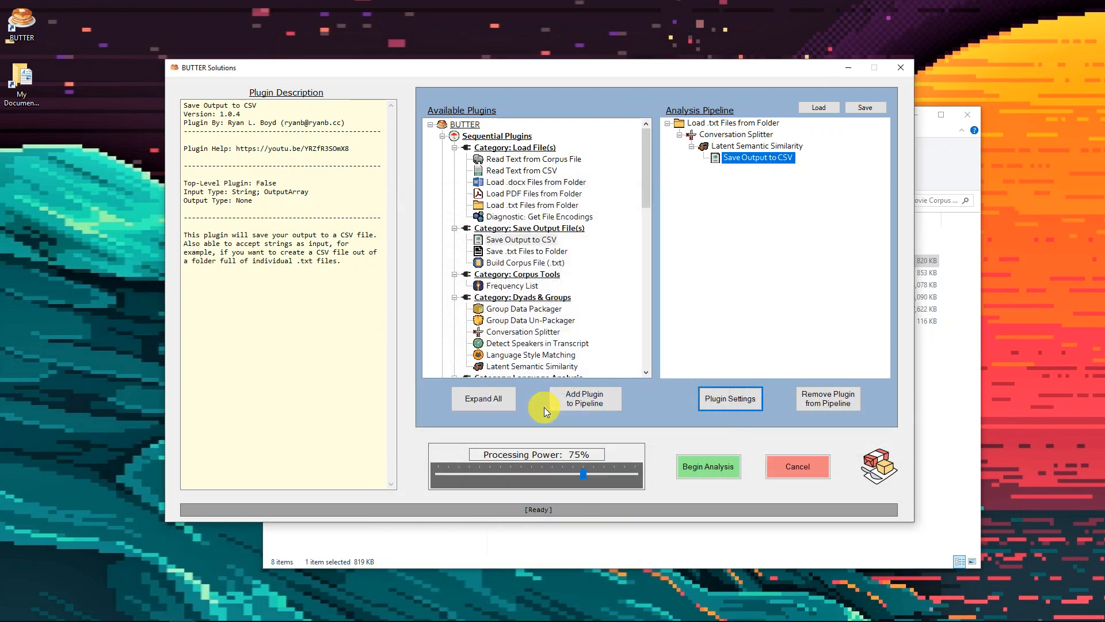
# Run the analysis pipeline and dismiss the completion notice
pyautogui.click(711, 467)
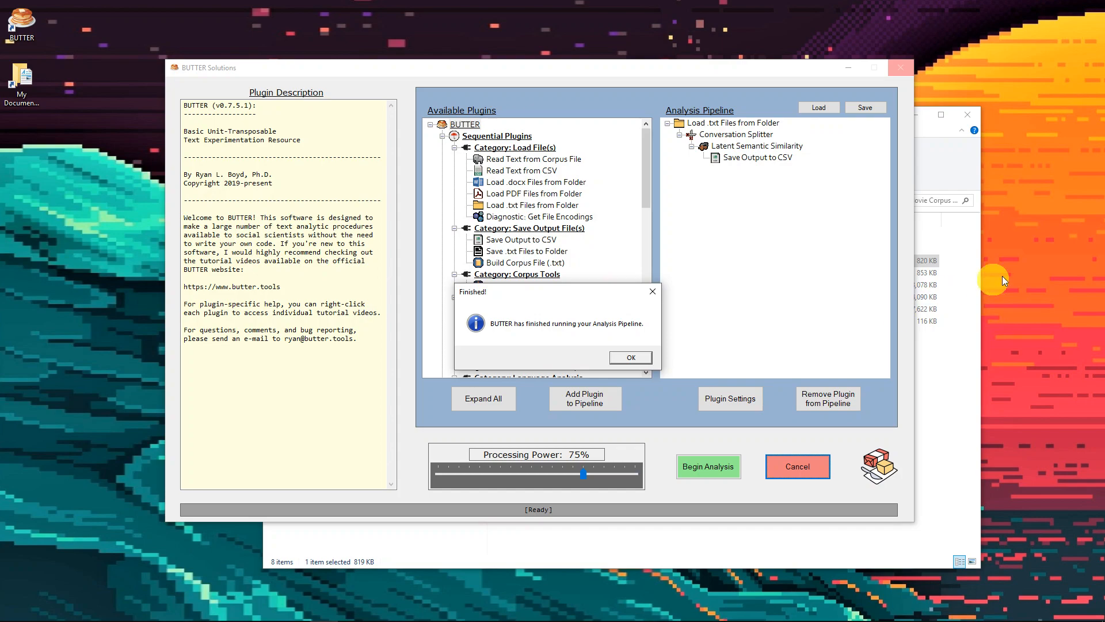
pyautogui.click(874, 543)
pyautogui.click(616, 355)
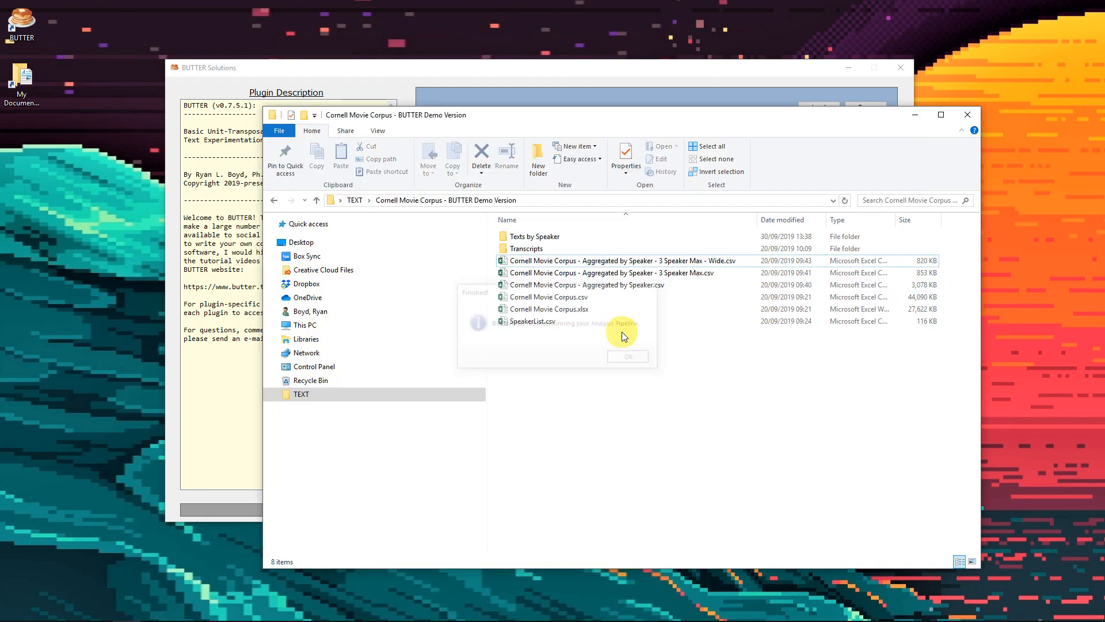
# Open BUTTER-CSVOutput-LSS.csv from the TEXT folder in Excel and maximize its window
pyautogui.click(354, 199)
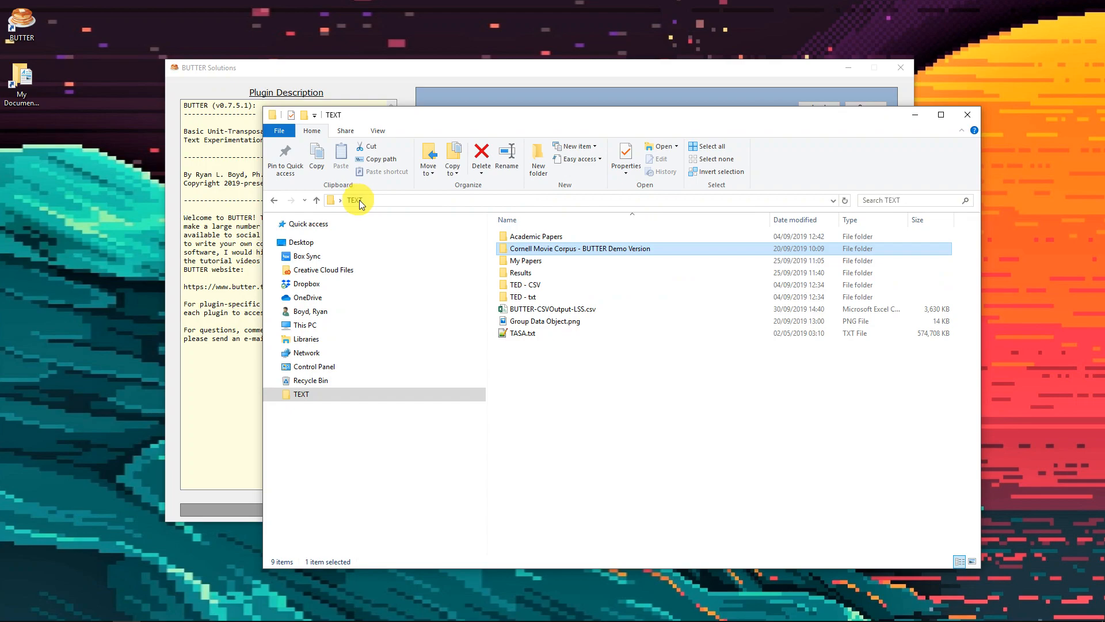
pyautogui.click(572, 311)
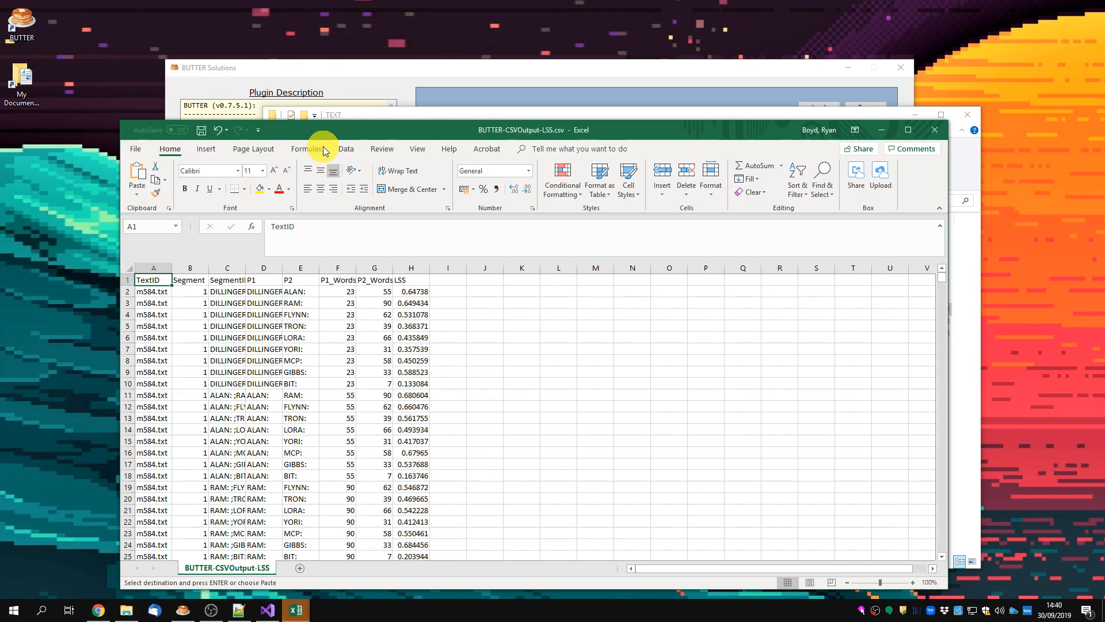
pyautogui.doubleClick(346, 135)
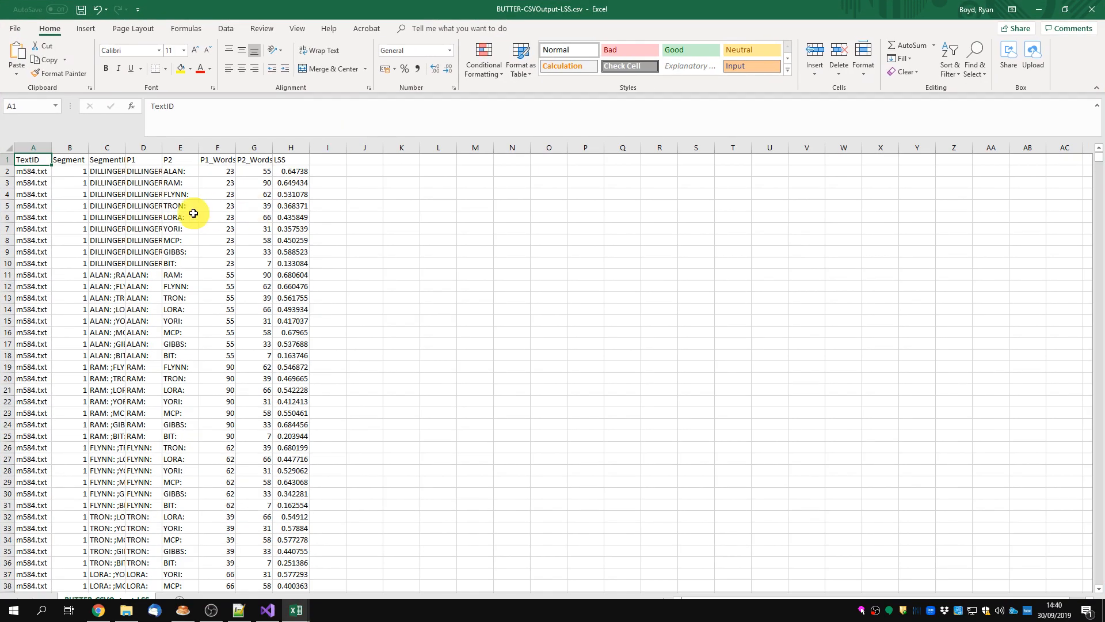
# Autofit the widths of columns A through H so every header and value is fully readable
pyautogui.keyDown('ctrl'); pyautogui.scroll(6, 178, 213); pyautogui.keyUp('ctrl')
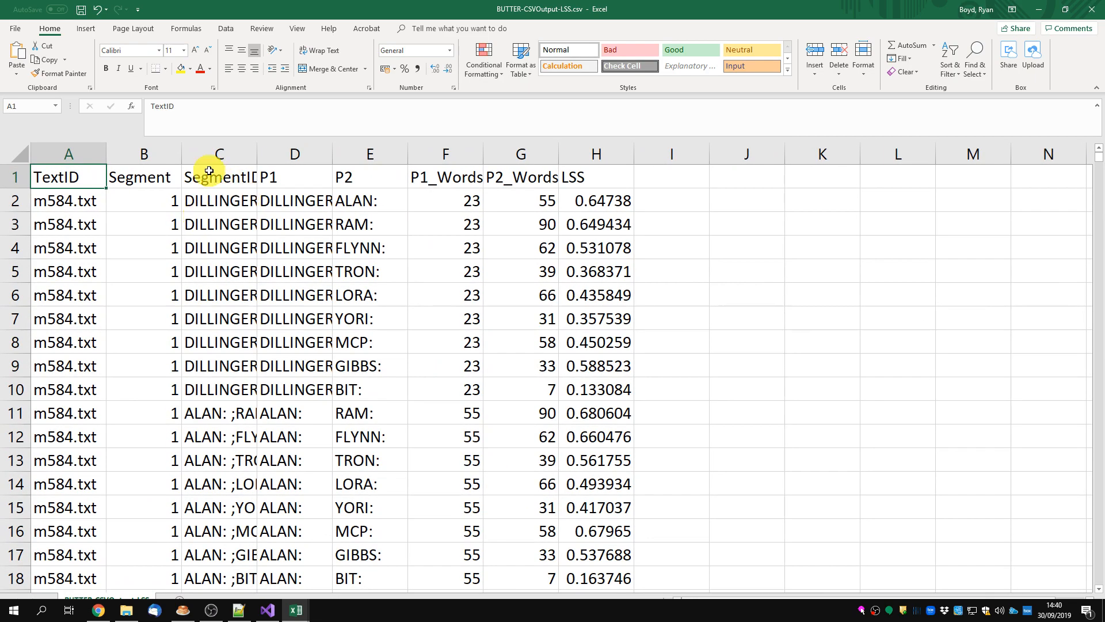
pyautogui.moveTo(86, 153); pyautogui.dragTo(583, 147)
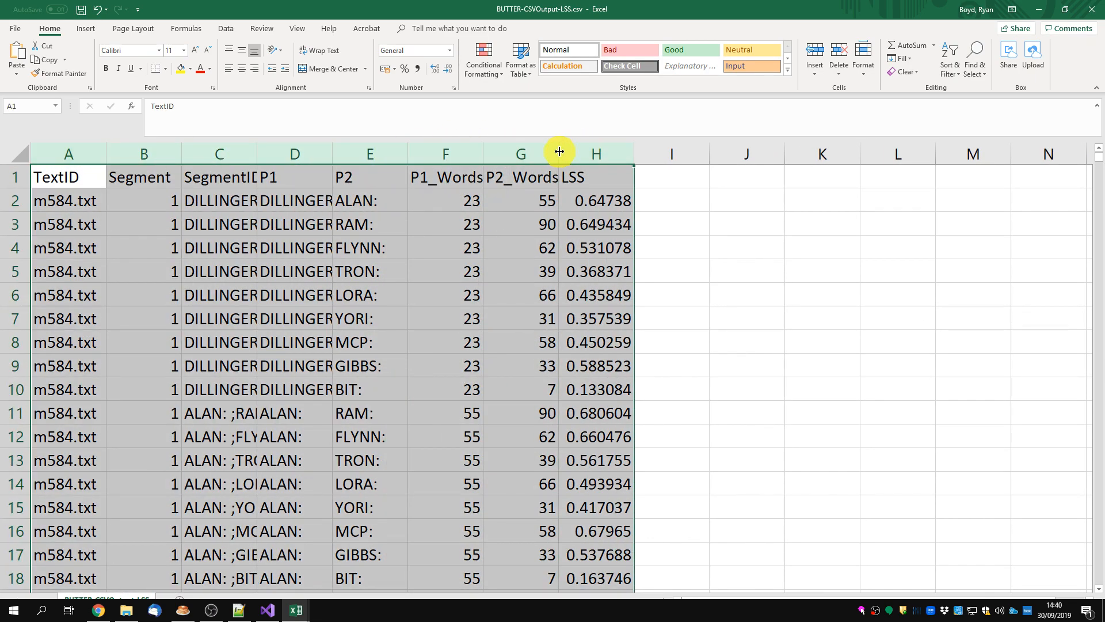
pyautogui.doubleClick(559, 147)
pyautogui.click(686, 198)
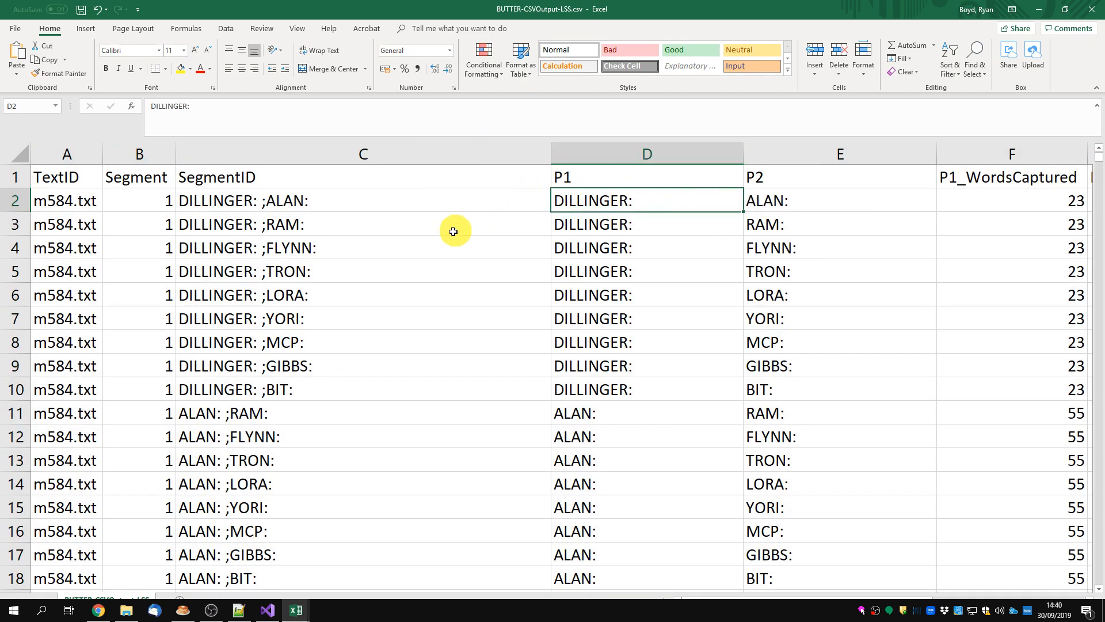
pyautogui.keyDown('ctrl'); pyautogui.scroll(-3, 457, 230); pyautogui.keyUp('ctrl')
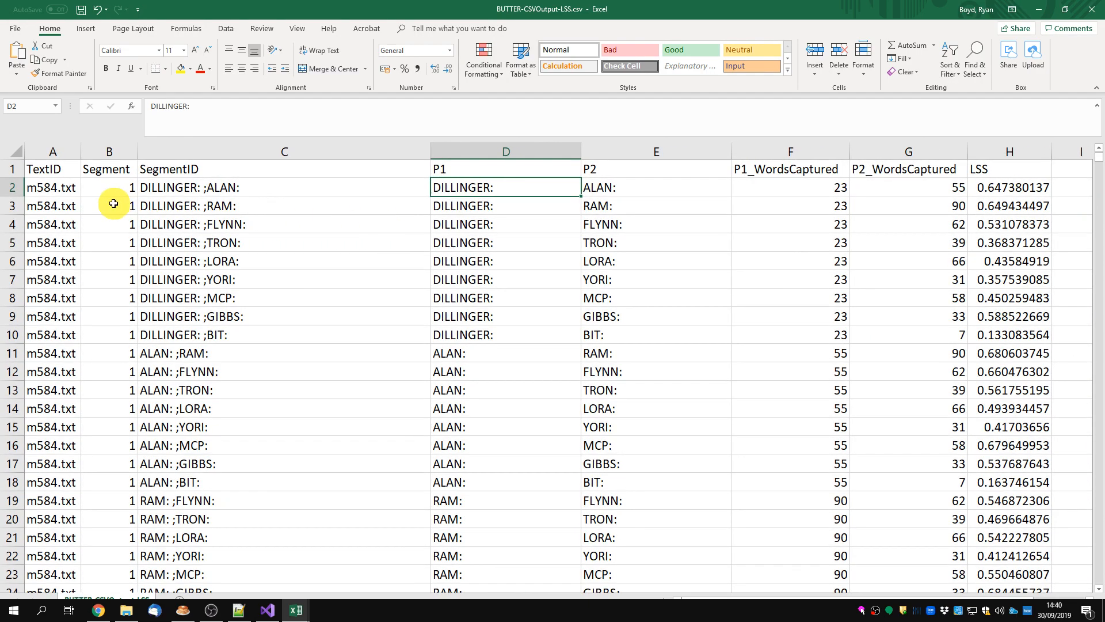
# Review the TextID column and sort the output rows by TextID in ascending order
pyautogui.click(55, 165)
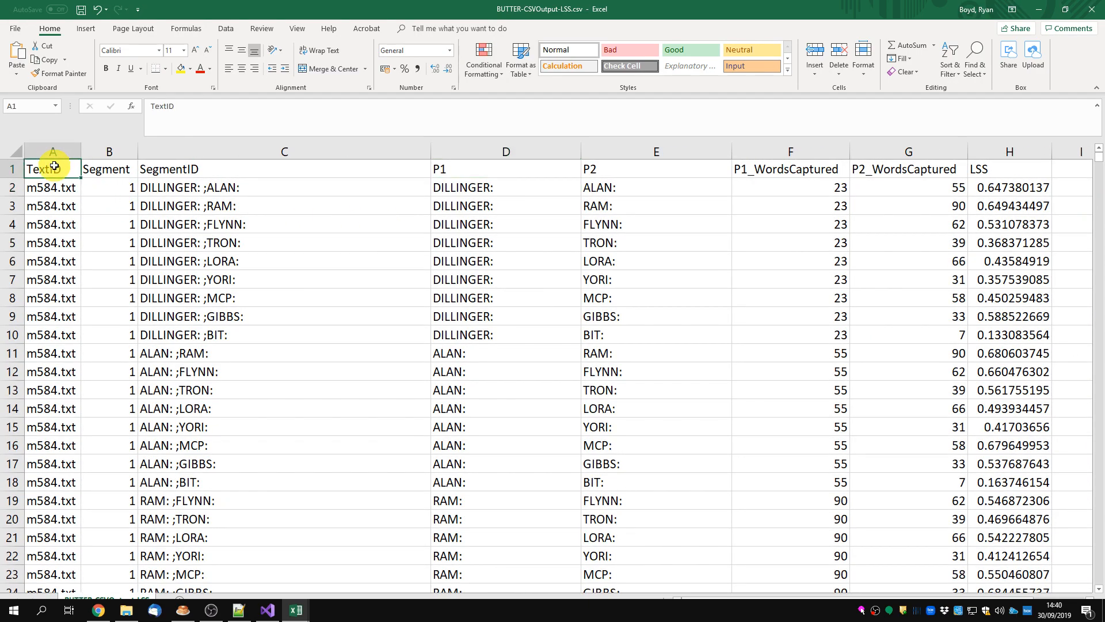
pyautogui.click(51, 149)
pyautogui.click(58, 186)
pyautogui.moveTo(58, 186); pyautogui.dragTo(43, 519)
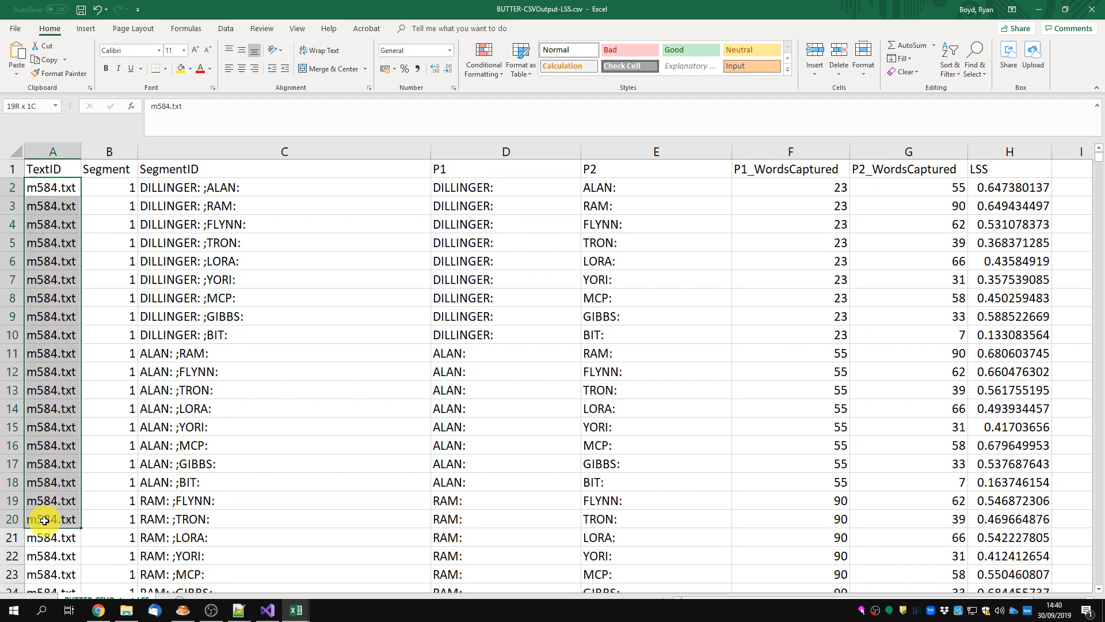
pyautogui.click(43, 187)
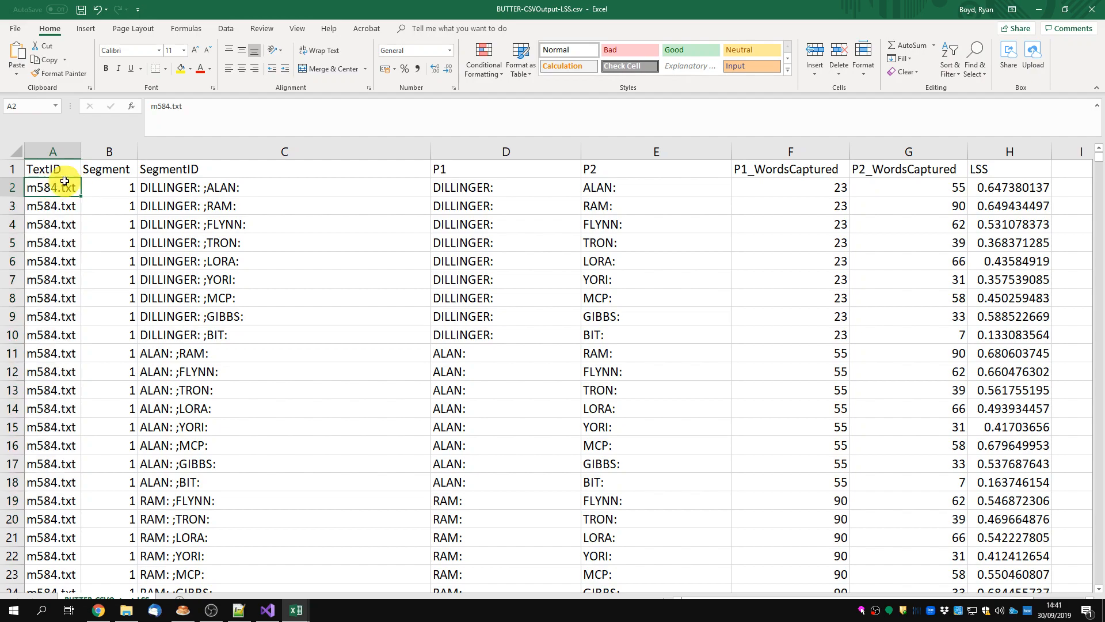
pyautogui.click(226, 29)
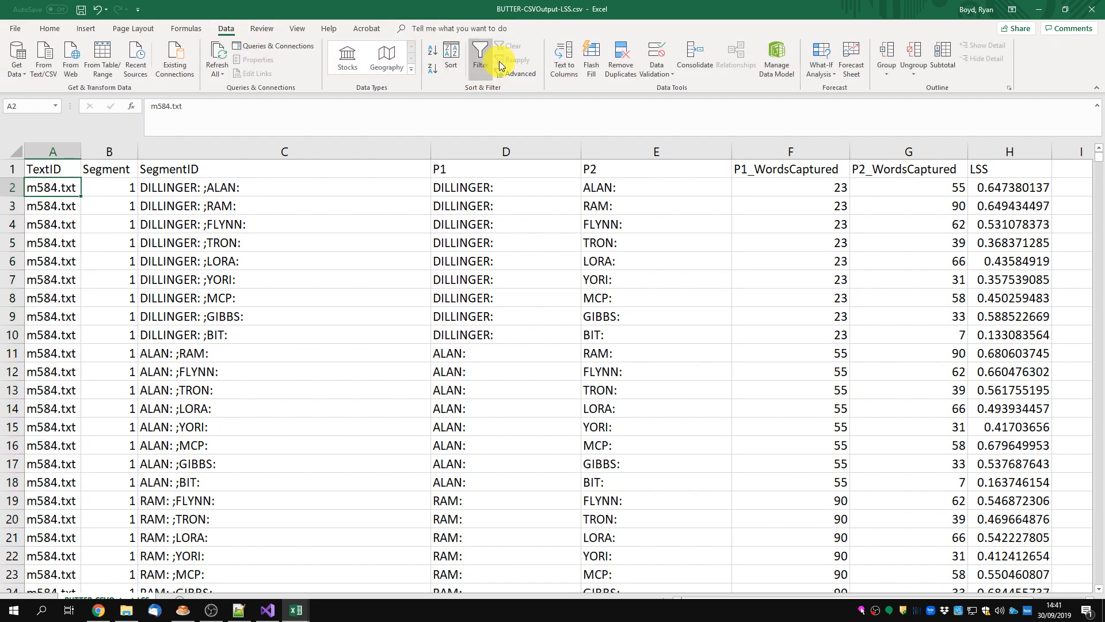
pyautogui.click(431, 52)
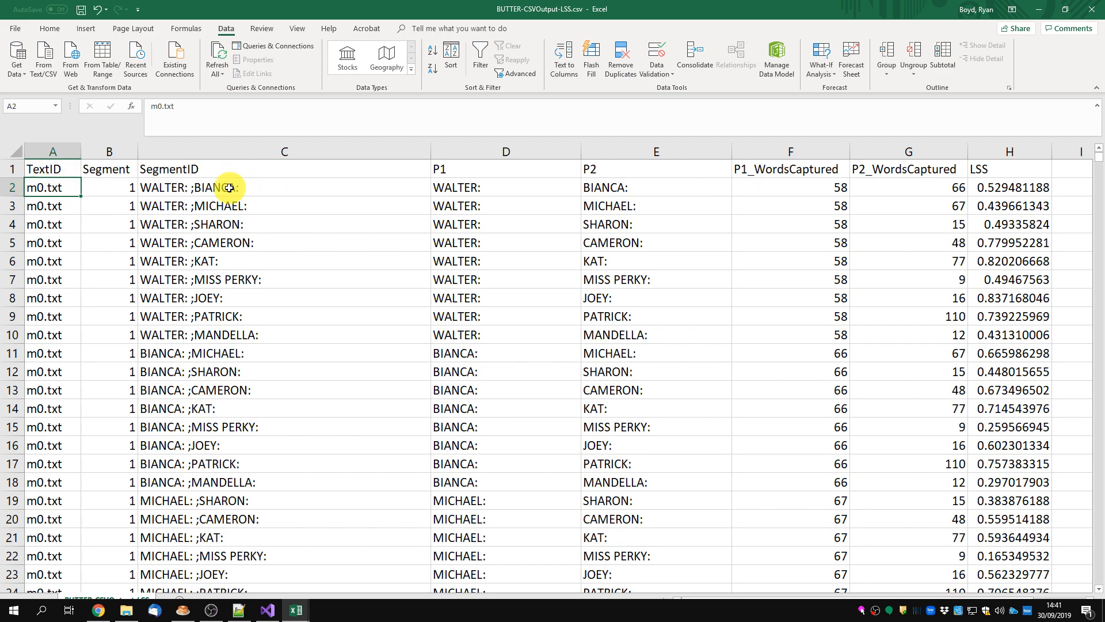
# Examine the first data row's SegmentID, P1 and P2 speakers, and the P1_WordsCaptured and P2_WordsCaptured columns
pyautogui.click(155, 187)
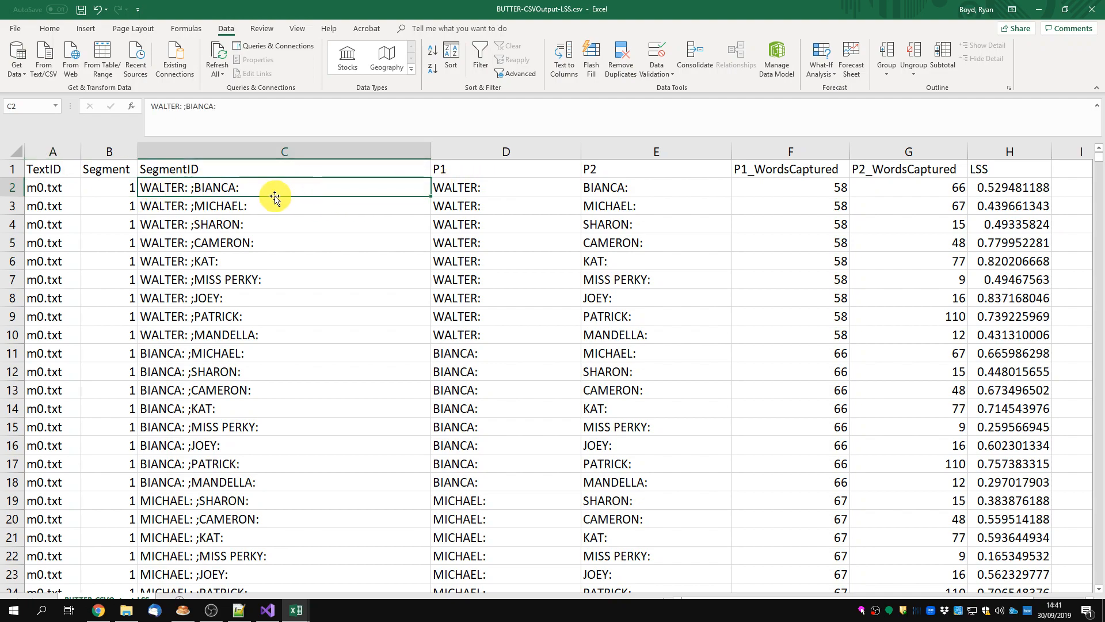
pyautogui.click(470, 191)
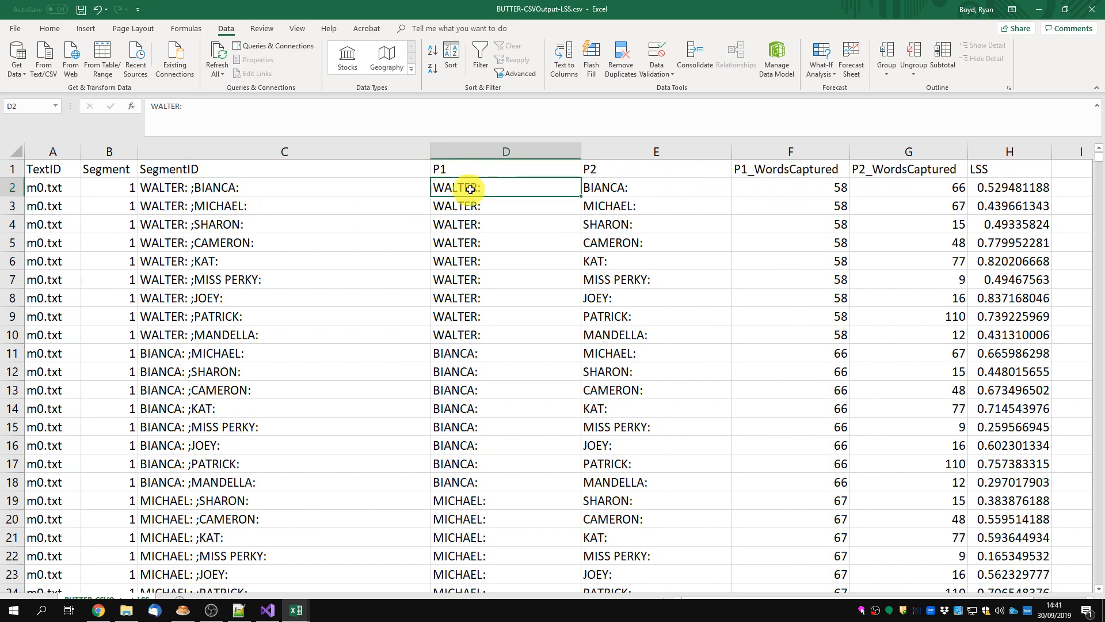
pyautogui.click(609, 184)
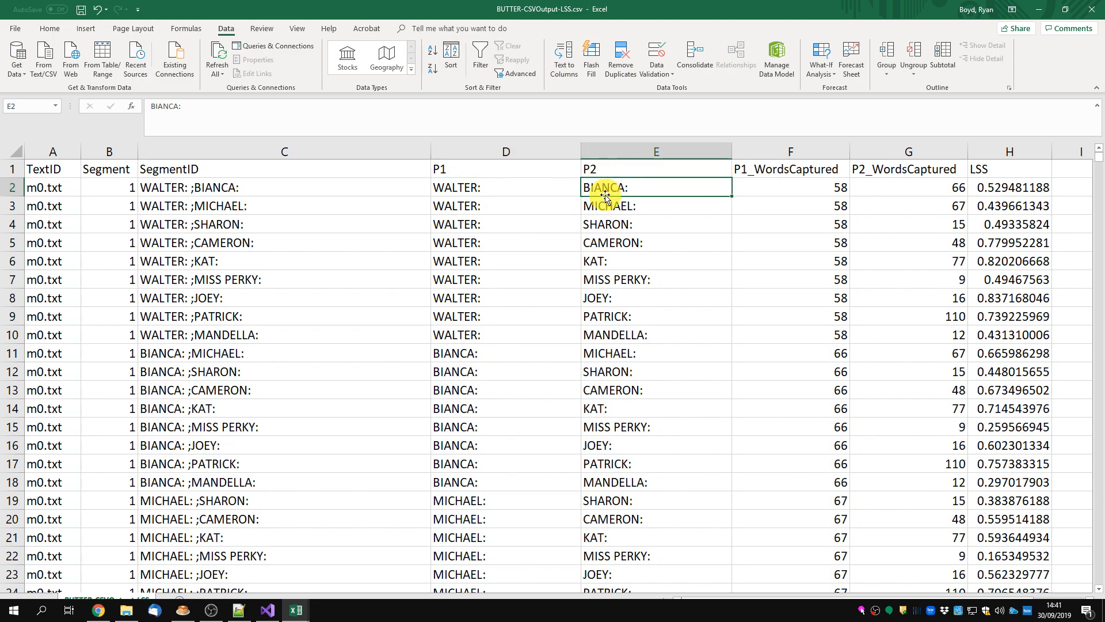
pyautogui.click(459, 173)
pyautogui.moveTo(455, 182); pyautogui.dragTo(456, 187)
pyautogui.moveTo(597, 175); pyautogui.dragTo(599, 187)
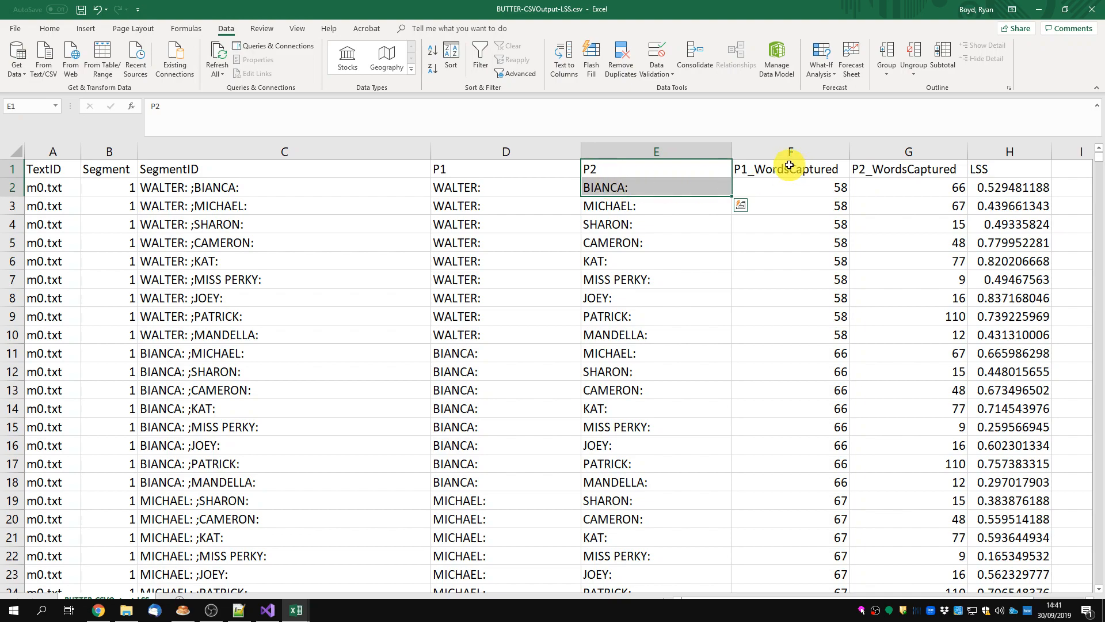
pyautogui.moveTo(790, 170); pyautogui.dragTo(791, 178)
pyautogui.moveTo(870, 170); pyautogui.dragTo(891, 184)
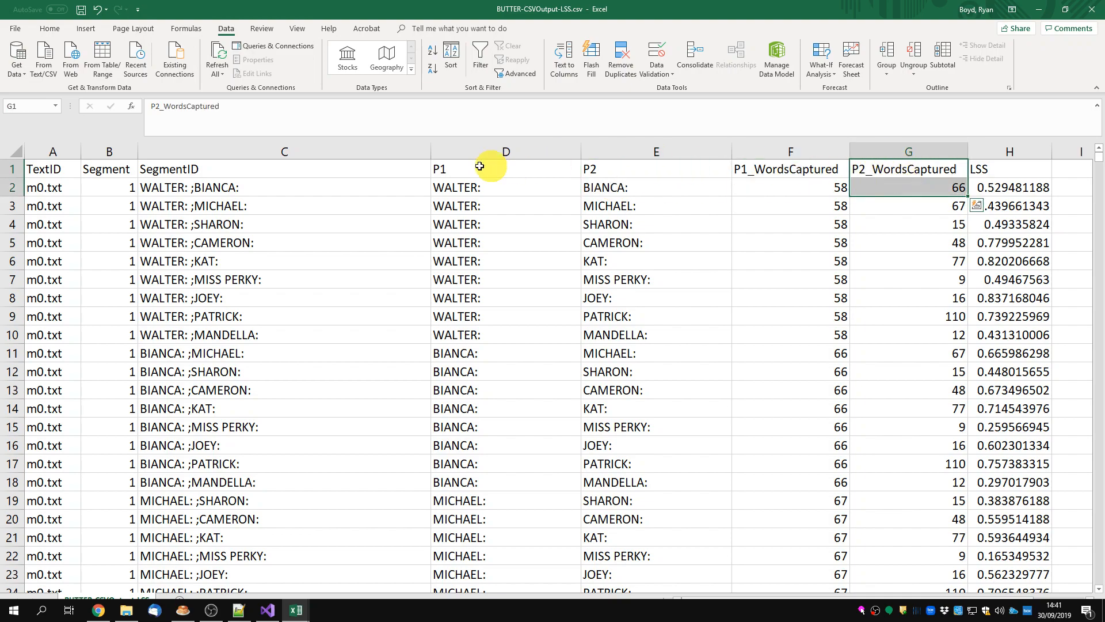
# Review the first speaker pair's full result row, relating its LSS score to the P1 and P2 speakers and the TextID
pyautogui.moveTo(149, 190); pyautogui.dragTo(994, 189)
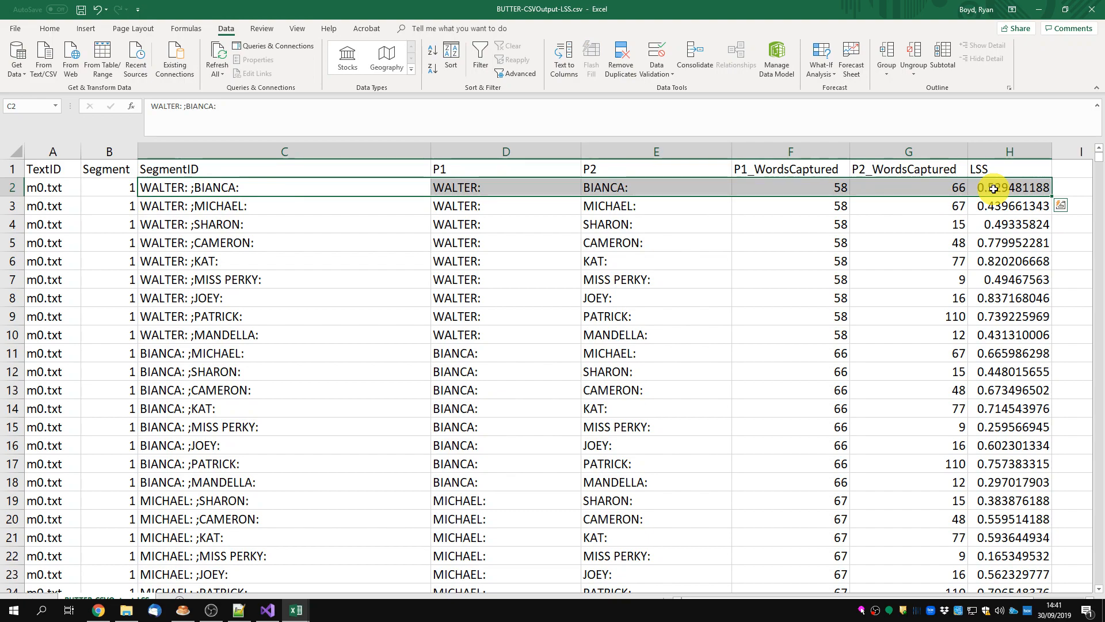
pyautogui.click(262, 185)
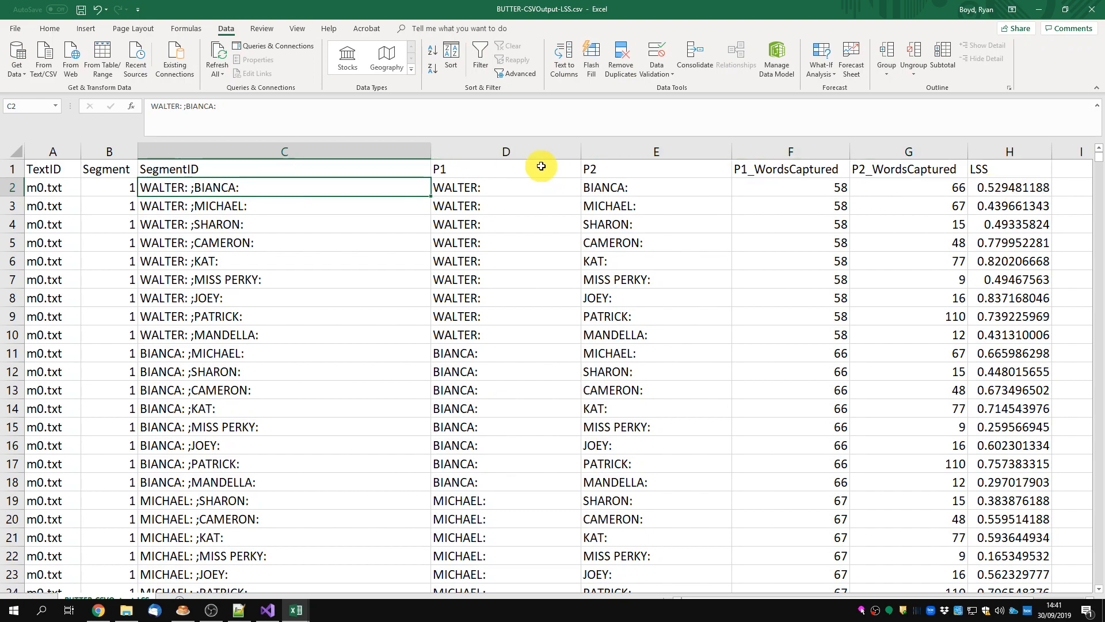
pyautogui.moveTo(1015, 172); pyautogui.dragTo(1012, 188)
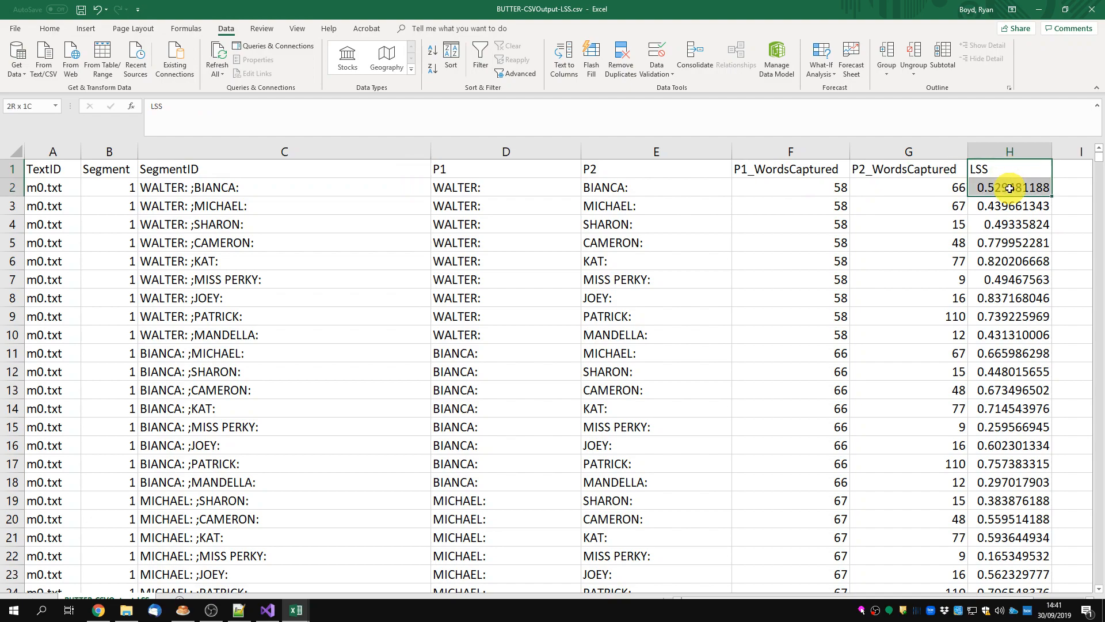
pyautogui.click(1009, 188)
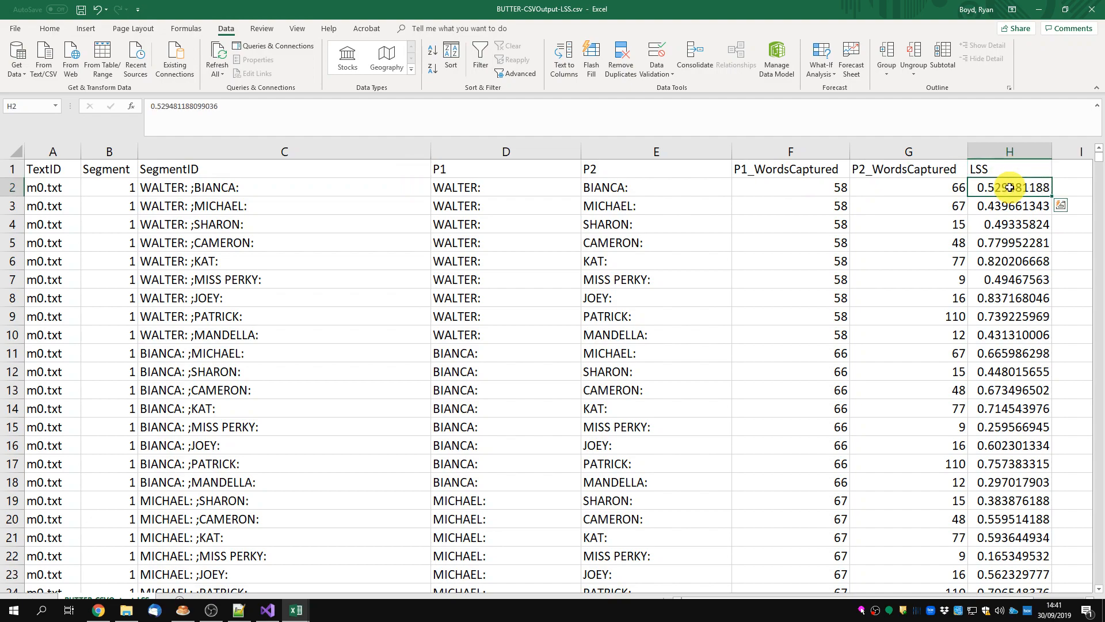
pyautogui.click(505, 185)
pyautogui.click(608, 187)
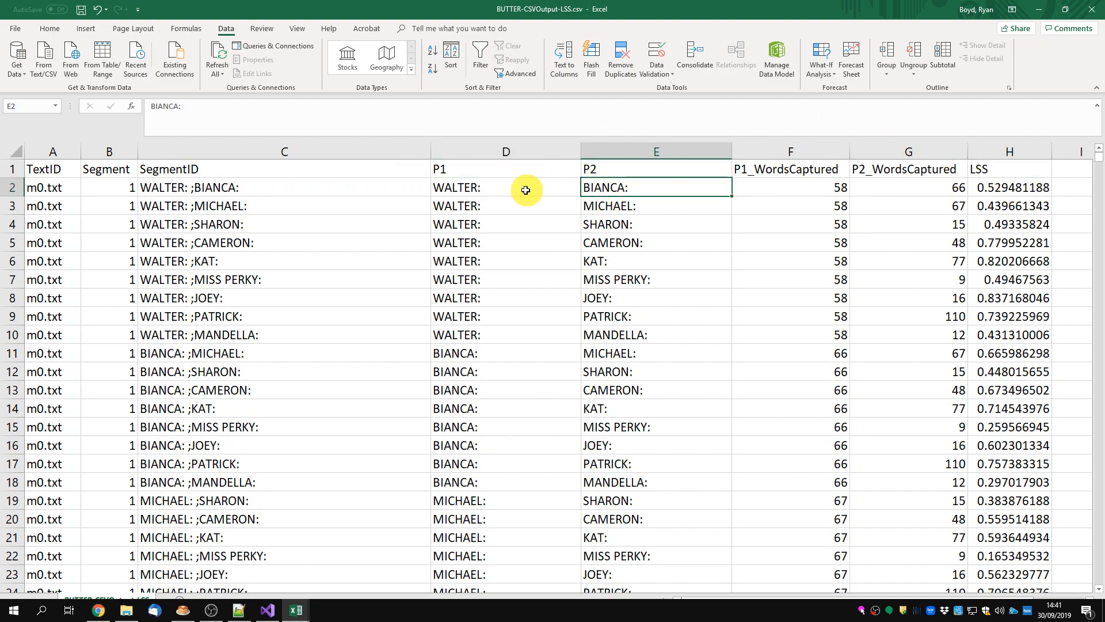
pyautogui.moveTo(525, 188); pyautogui.dragTo(592, 184)
pyautogui.click(48, 186)
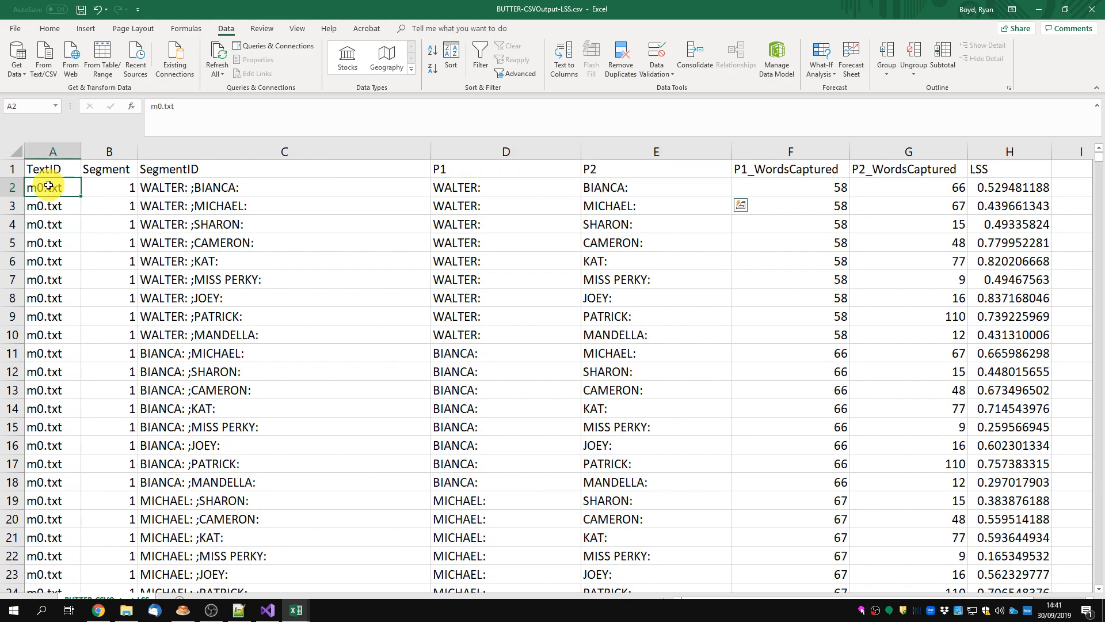
# Compare P1_WordsCaptured and P2_WordsCaptured in the first data row with the corresponding P1 and P2 speakers
pyautogui.moveTo(810, 166); pyautogui.dragTo(898, 183)
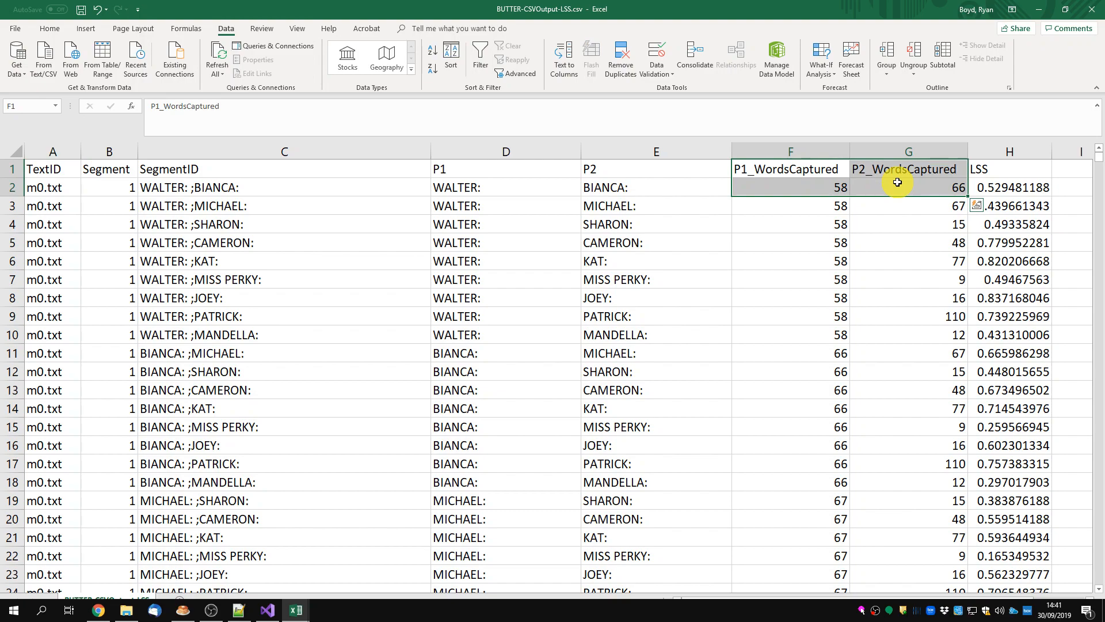
pyautogui.click(472, 187)
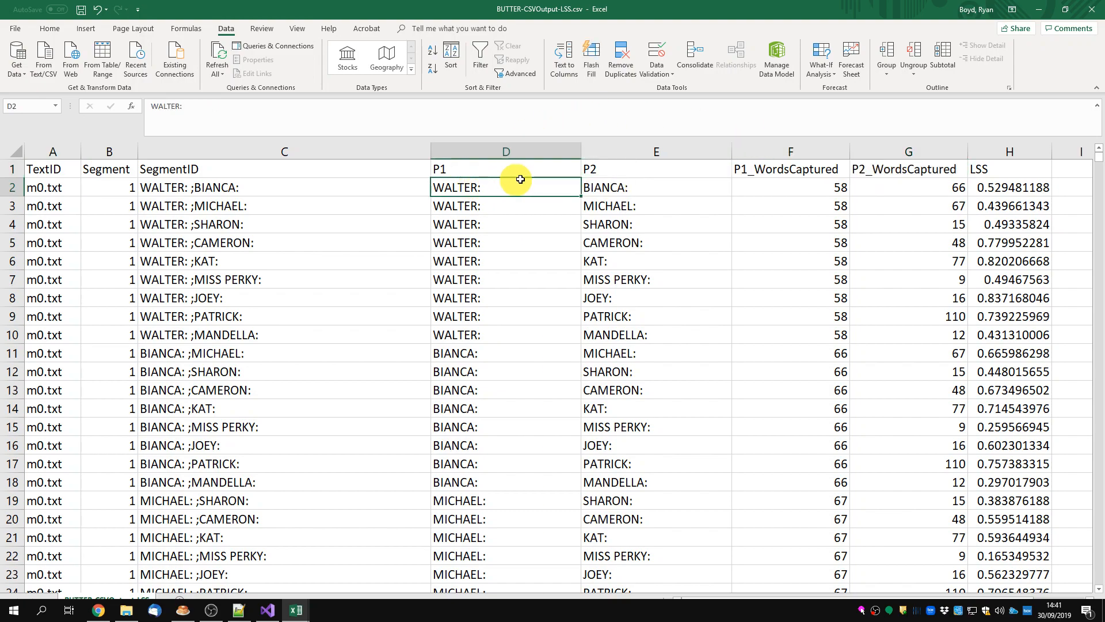
pyautogui.click(792, 187)
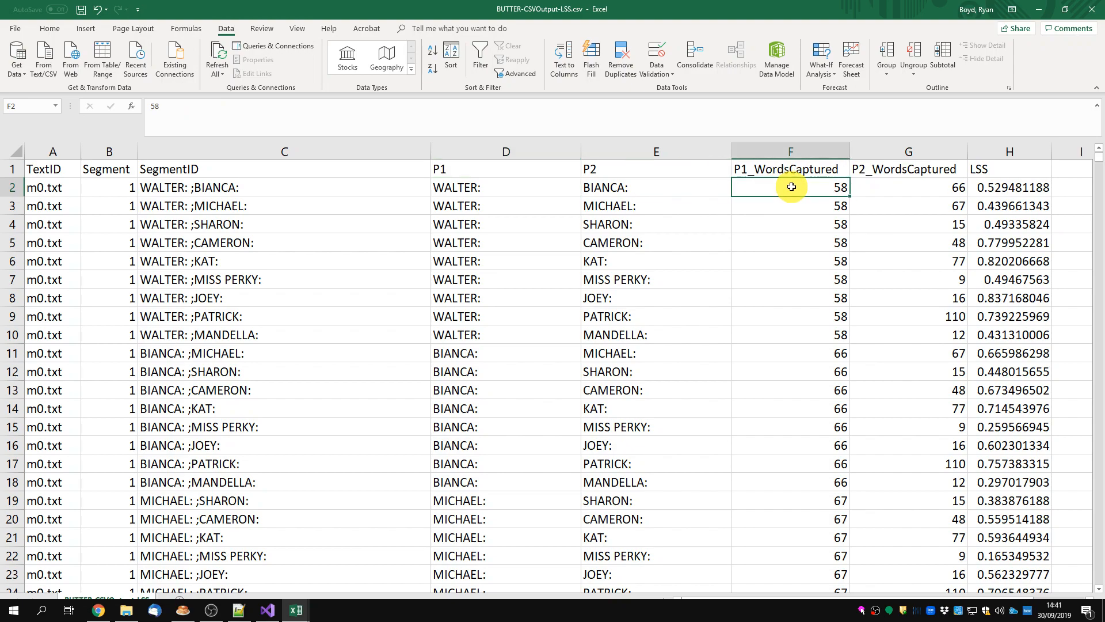
pyautogui.moveTo(514, 180)
pyautogui.mouseDown()
pyautogui.moveTo(503, 183)
pyautogui.moveTo(503, 163)
pyautogui.mouseUp()
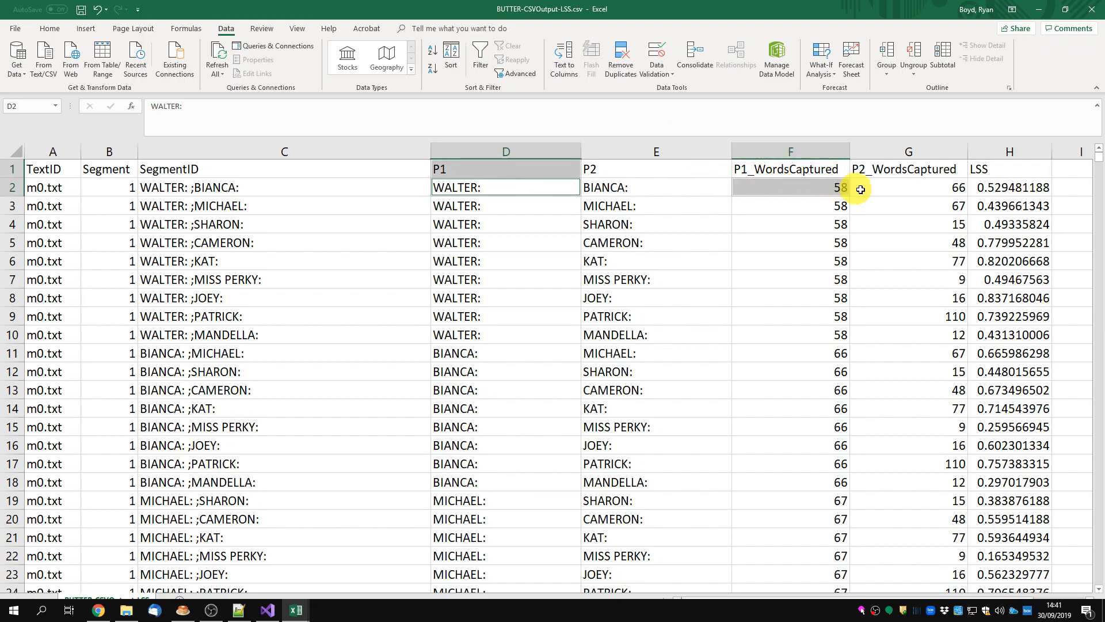
pyautogui.click(887, 187)
pyautogui.click(689, 196)
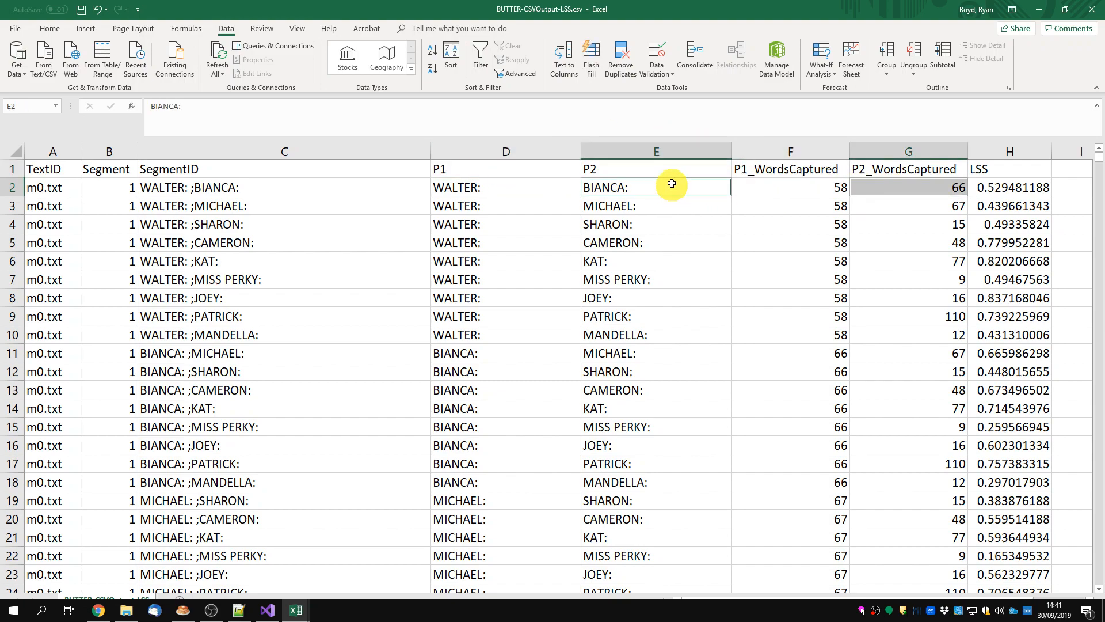
# Consult the TASA.txt model in Notepad++, move its window aside, and check the first pair's LSS value in Excel
pyautogui.moveTo(1104, 97); pyautogui.dragTo(519, 106)
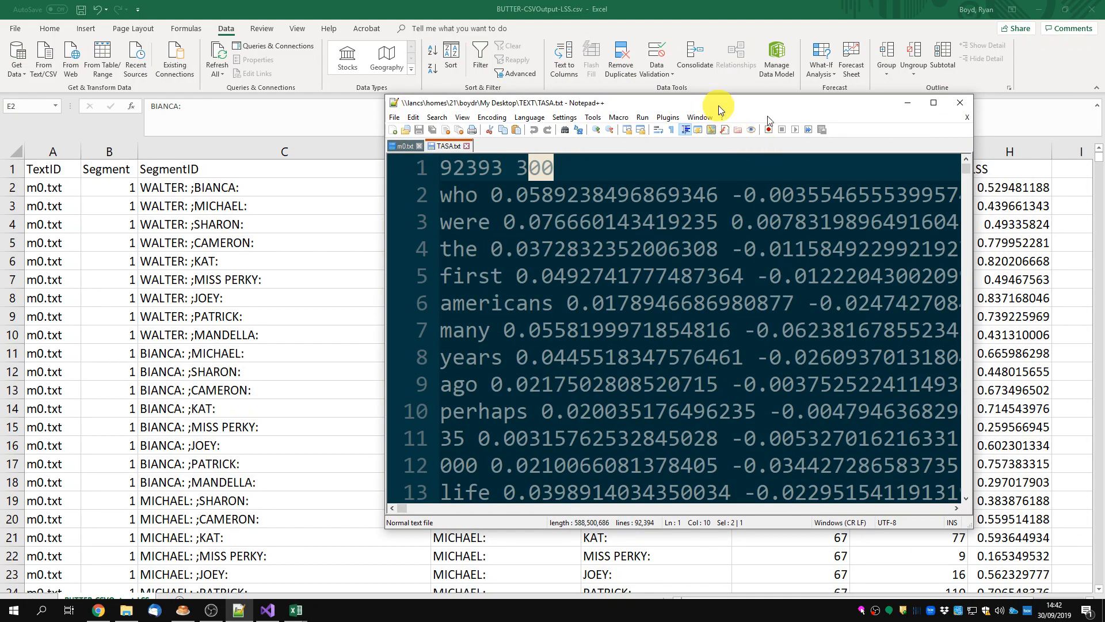
pyautogui.moveTo(712, 99); pyautogui.dragTo(1104, 99)
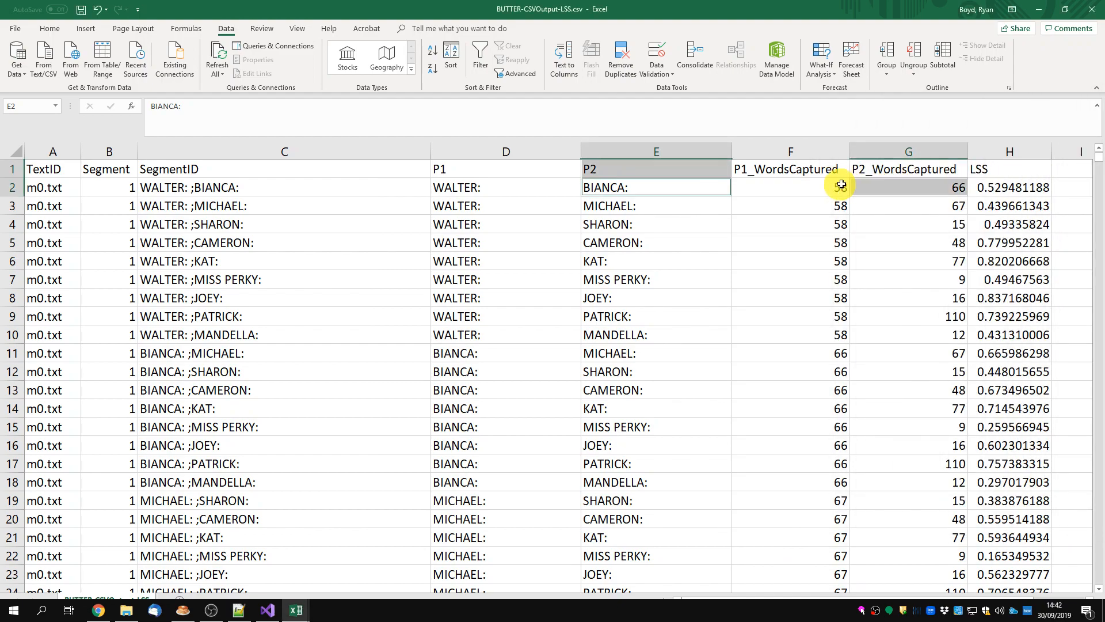
pyautogui.click(989, 184)
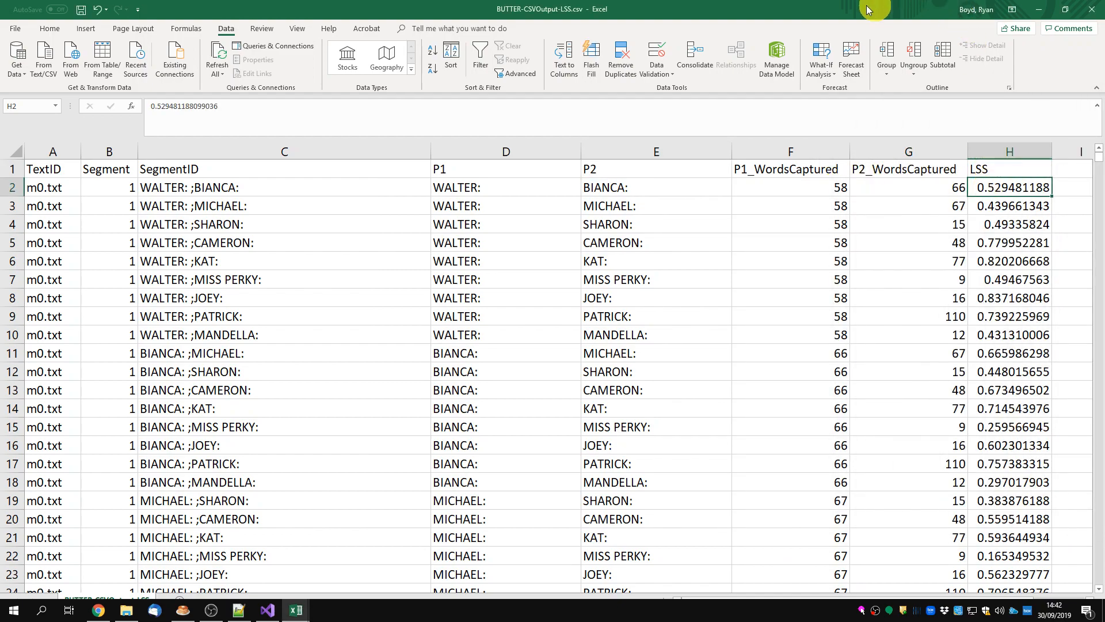
# Close BUTTER-CSVOutput-LSS.csv without saving changes and select the Latent Semantic Similarity plugin in BUTTER's analysis pipeline
pyautogui.click(1092, 9)
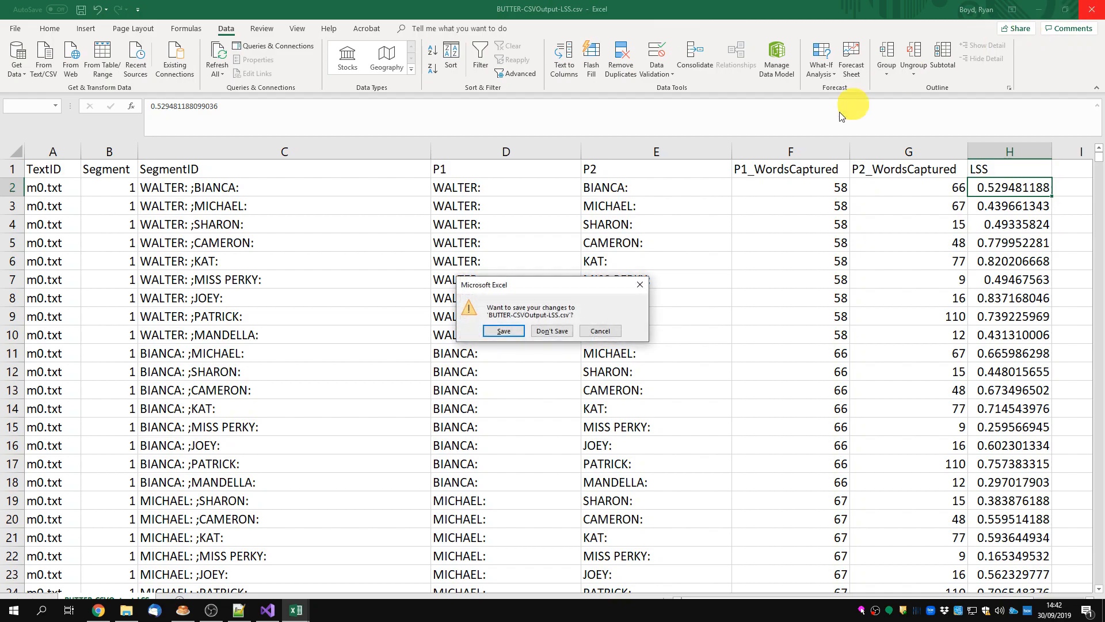
pyautogui.click(552, 331)
pyautogui.click(565, 70)
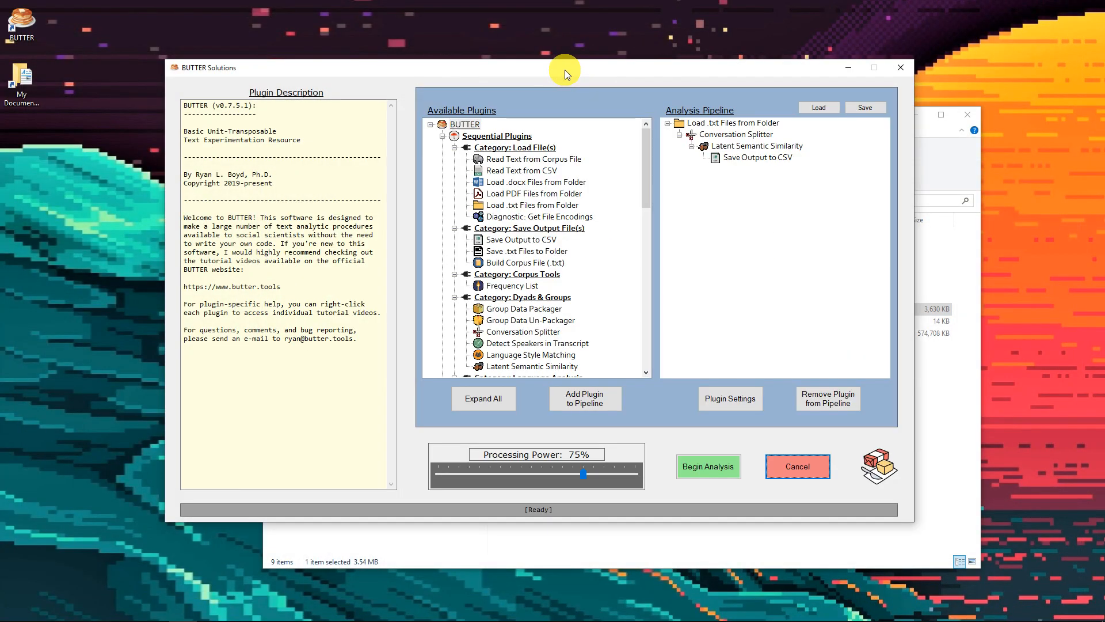
pyautogui.click(773, 148)
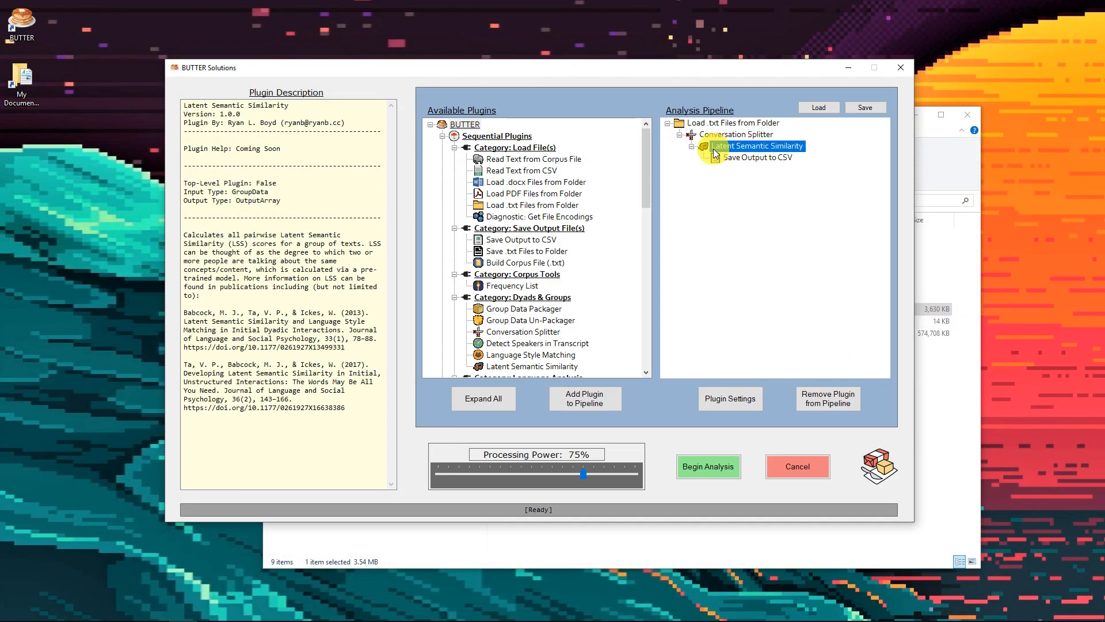